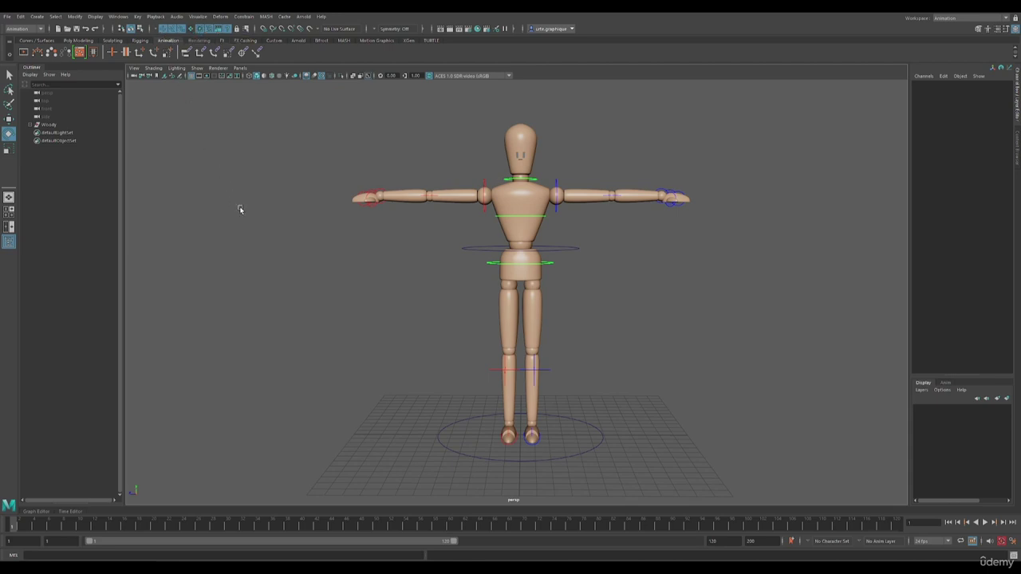
Select all of the mannequin's rig controls, key them in the T-pose on frame 1, and move to frame 2.
{"action": "left_click", "coordinate": [196, 68]}
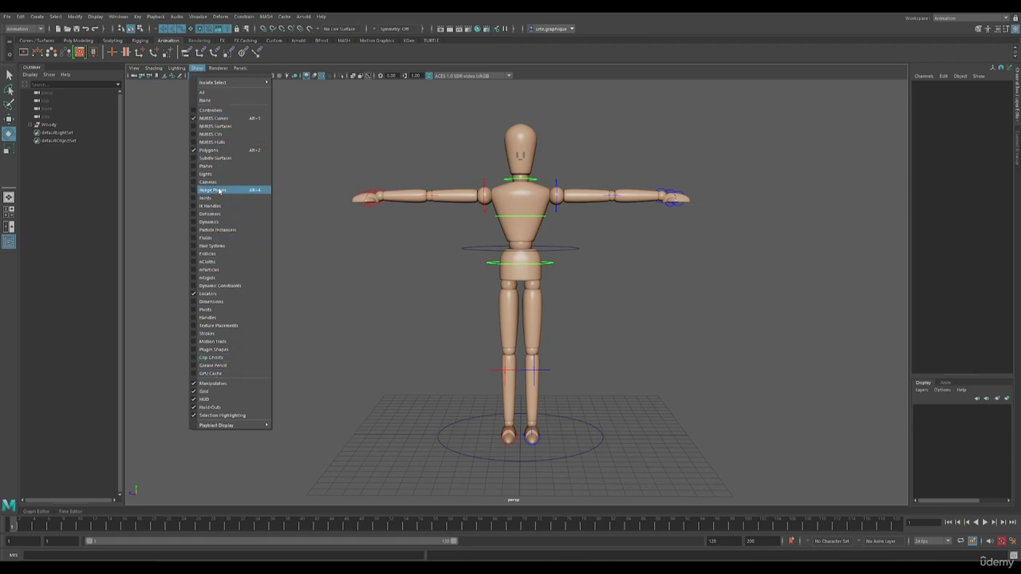
{"action": "left_click", "coordinate": [338, 163]}
{"action": "left_click_drag", "start_coordinate": [307, 109], "coordinate": [822, 493]}
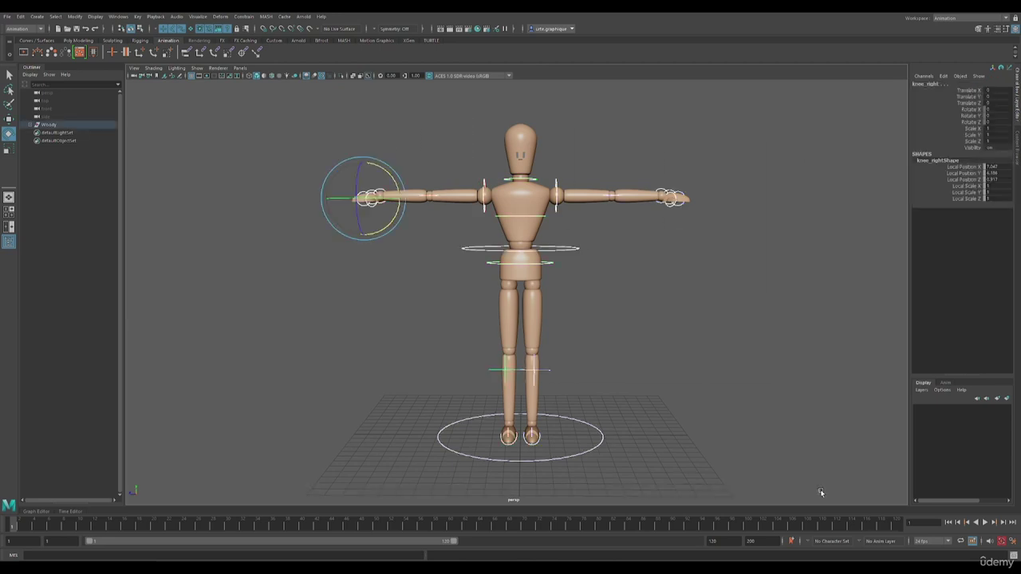
{"action": "key", "text": "s"}
{"action": "left_click", "coordinate": [23, 527]}
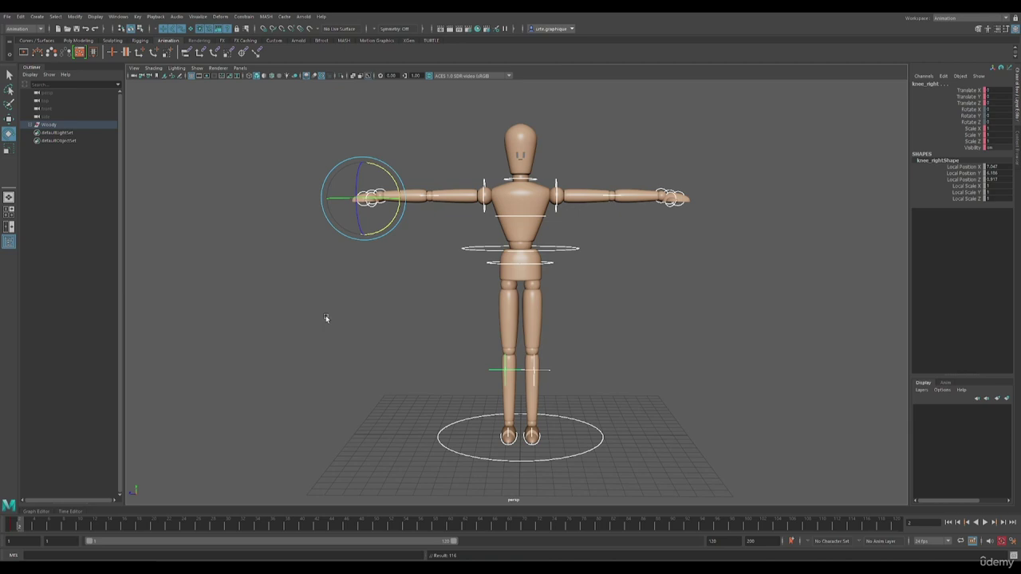
Lower the body control slightly and shift it backward so that both knees bend.
{"action": "left_click", "coordinate": [543, 352]}
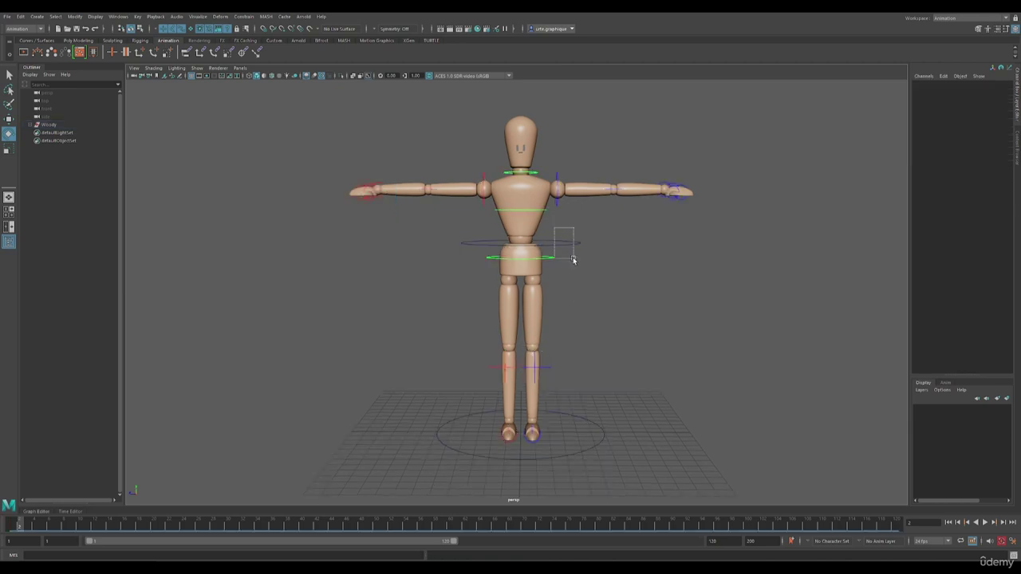
{"action": "left_click", "coordinate": [573, 260]}
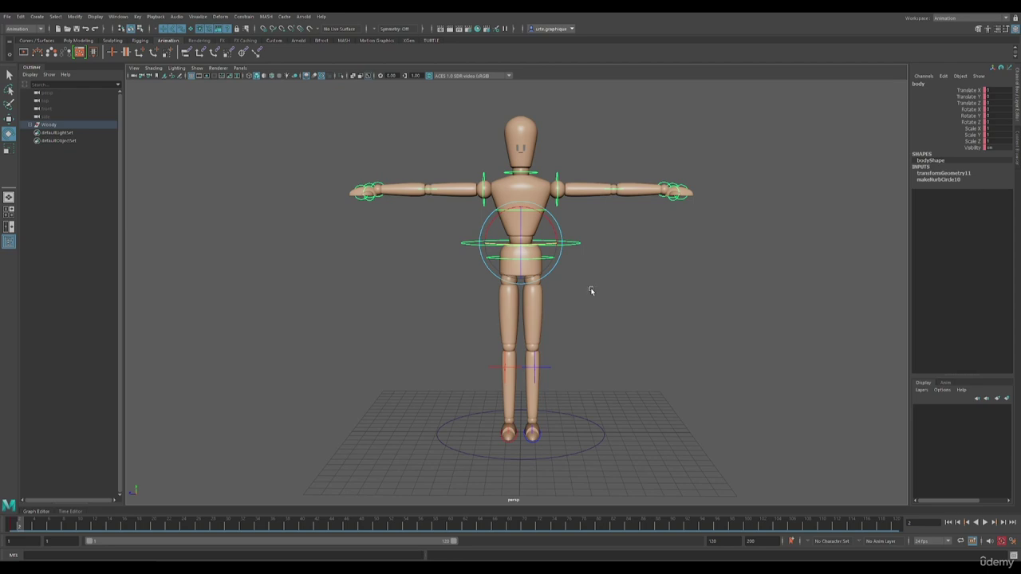
{"action": "left_click_drag", "start_coordinate": [591, 288], "coordinate": [655, 281], "text": "alt"}
{"action": "key", "text": "w"}
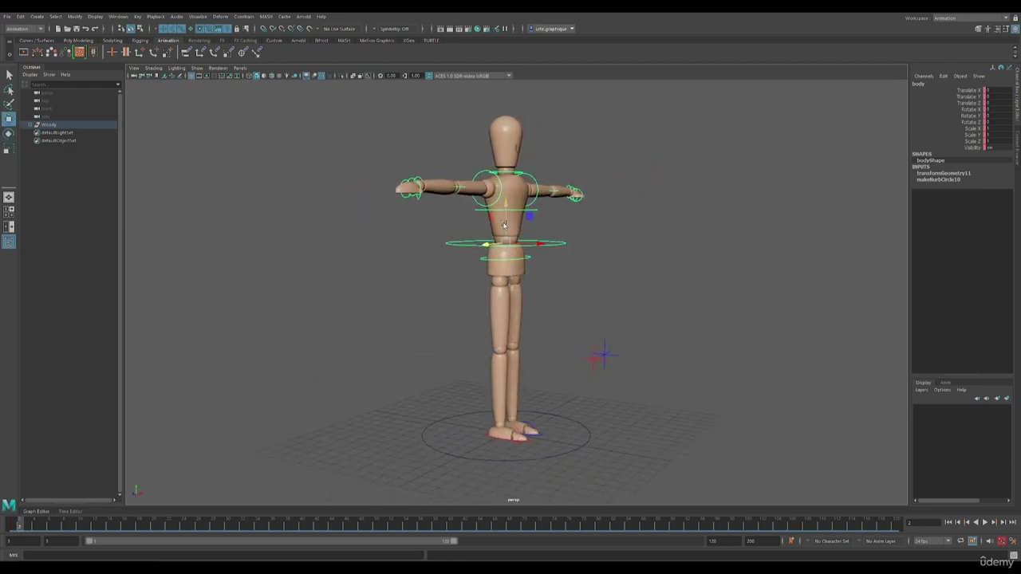
{"action": "left_click_drag", "start_coordinate": [505, 225], "coordinate": [631, 265]}
{"action": "left_click_drag", "start_coordinate": [542, 254], "coordinate": [523, 252]}
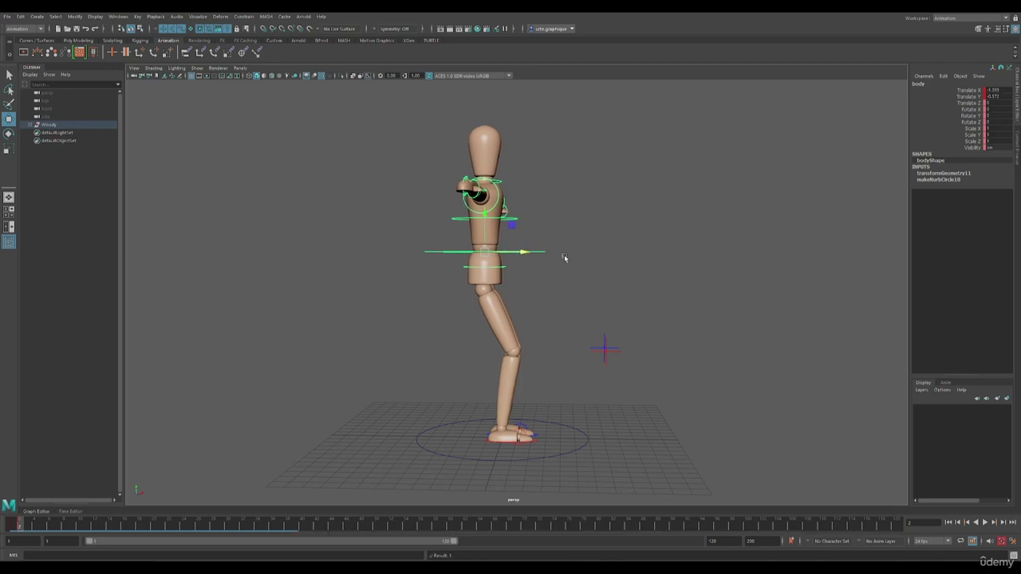
{"action": "left_click_drag", "start_coordinate": [661, 276], "coordinate": [691, 278], "text": "alt"}
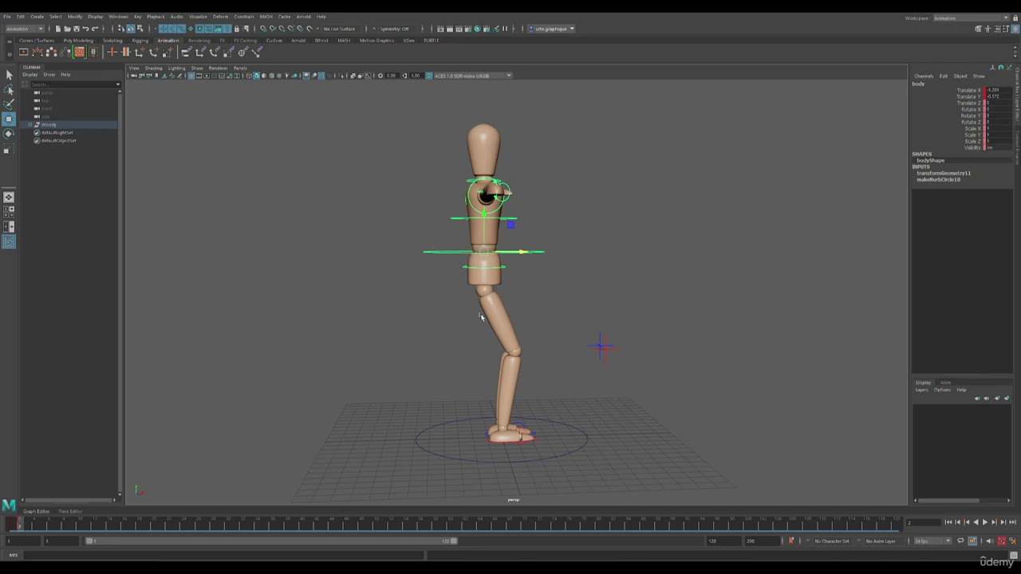
{"action": "mouse_move", "coordinate": [588, 303]}
{"action": "left_mouse_down", "text": "alt"}
{"action": "mouse_move", "coordinate": [493, 319]}
{"action": "mouse_move", "coordinate": [578, 303]}
{"action": "left_mouse_up", "text": "alt"}
Move the right foot control backward and slightly outward, and rotate it so the toes point well outward.
{"action": "left_click", "coordinate": [536, 432]}
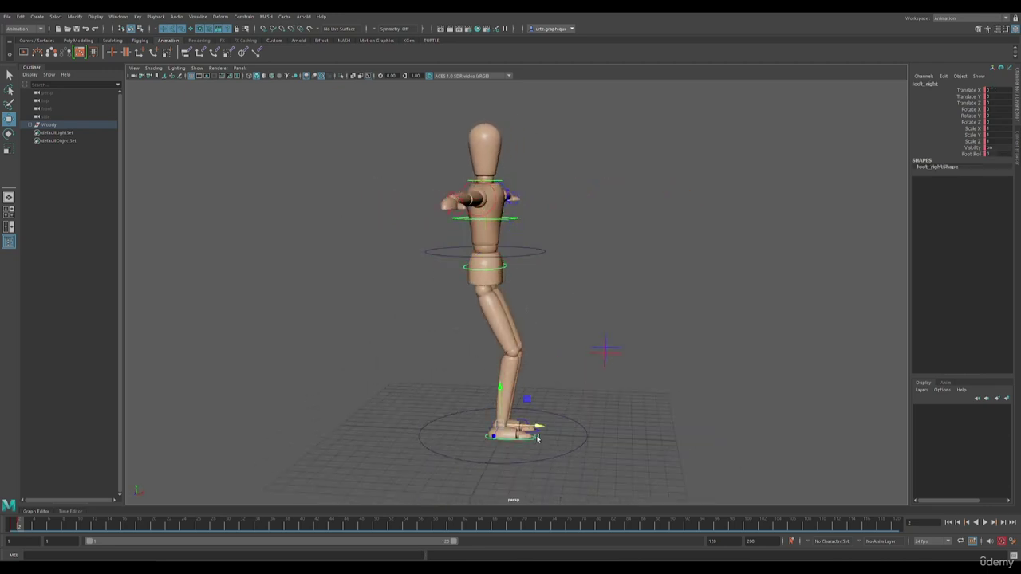
{"action": "left_click_drag", "start_coordinate": [536, 429], "coordinate": [563, 419]}
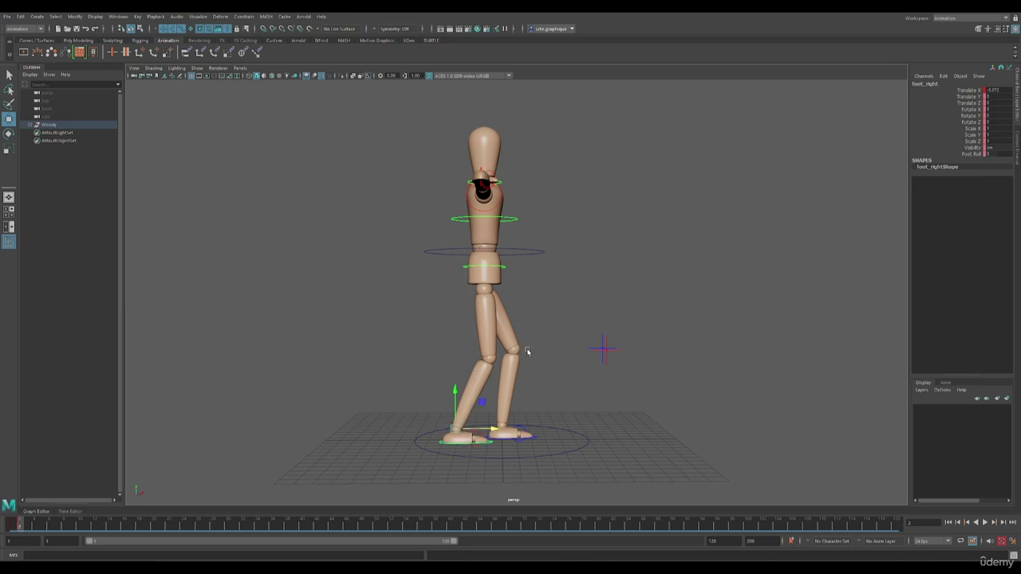
{"action": "left_click_drag", "start_coordinate": [526, 348], "coordinate": [475, 363], "text": "alt"}
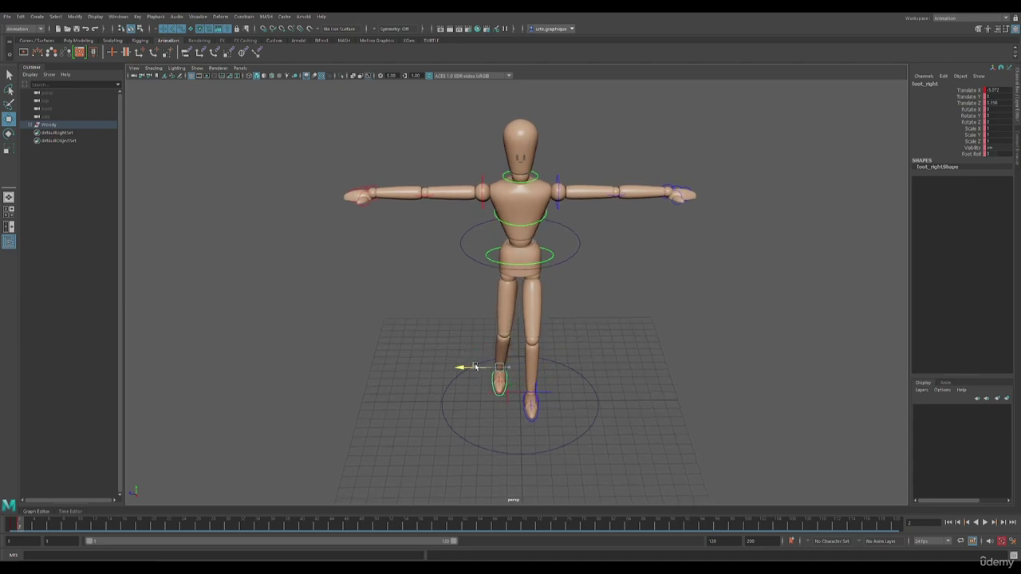
{"action": "left_click_drag", "start_coordinate": [608, 369], "coordinate": [608, 359], "text": "alt"}
{"action": "key", "text": "e"}
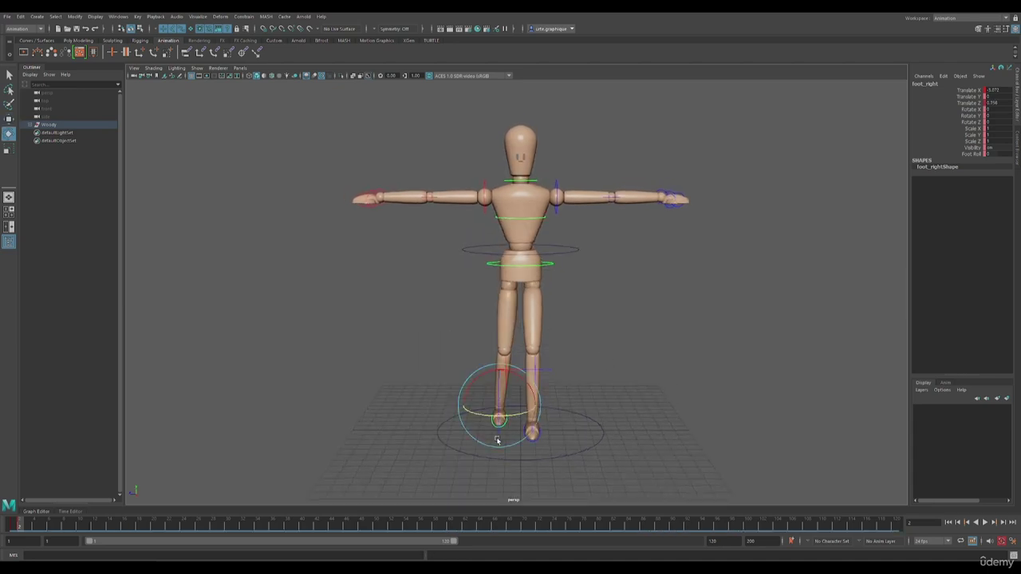
{"action": "left_click_drag", "start_coordinate": [520, 412], "coordinate": [470, 408]}
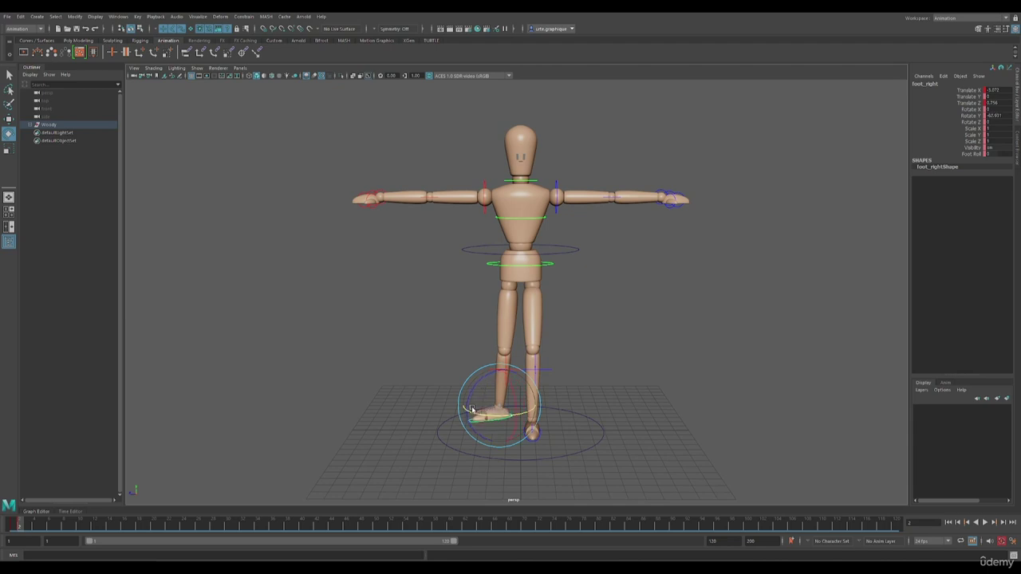
Turn the left foot control slightly toward the character's right, move it forward, and adjust its sideways position.
{"action": "left_click", "coordinate": [536, 435]}
{"action": "left_click_drag", "start_coordinate": [542, 430], "coordinate": [543, 431]}
{"action": "key", "text": "w"}
{"action": "left_click_drag", "start_coordinate": [650, 446], "coordinate": [646, 439], "text": "alt"}
{"action": "left_click_drag", "start_coordinate": [532, 386], "coordinate": [537, 410]}
{"action": "left_click_drag", "start_coordinate": [614, 400], "coordinate": [565, 395], "text": "alt"}
{"action": "left_click_drag", "start_coordinate": [499, 399], "coordinate": [503, 399]}
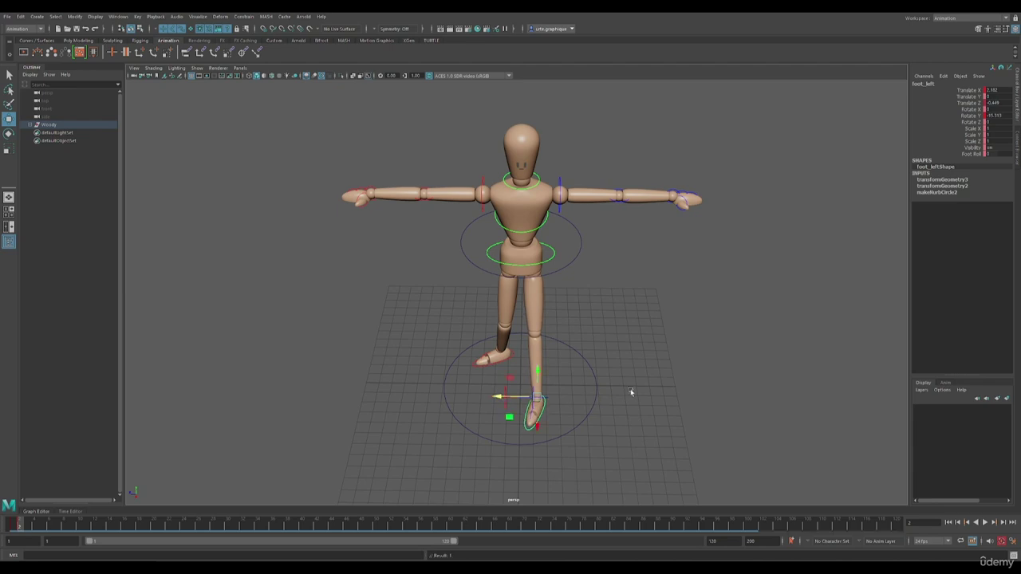
{"action": "left_click_drag", "start_coordinate": [631, 390], "coordinate": [642, 364], "text": "alt"}
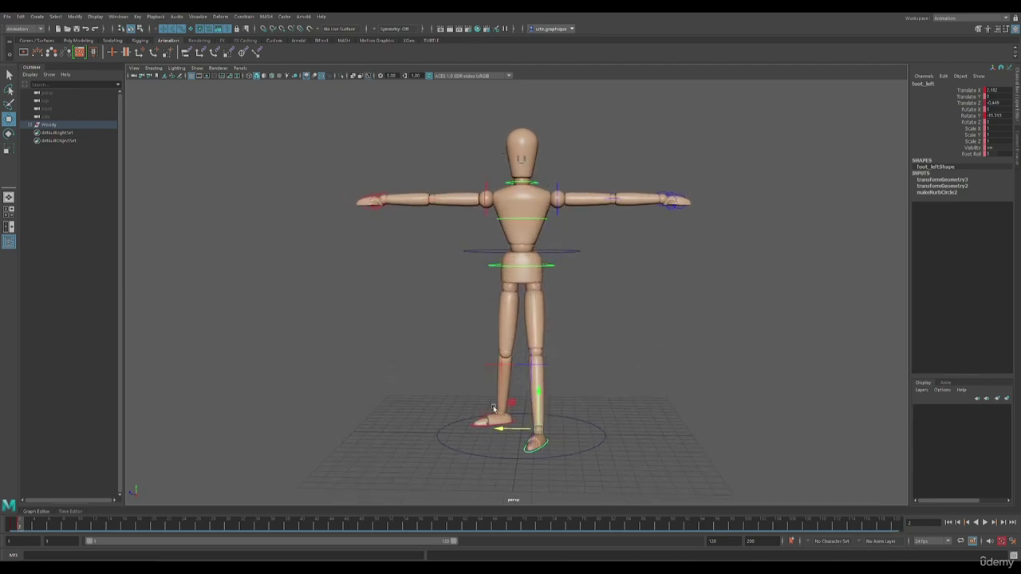
{"action": "left_click_drag", "start_coordinate": [564, 408], "coordinate": [589, 412], "text": "alt"}
{"action": "left_click_drag", "start_coordinate": [505, 388], "coordinate": [502, 388]}
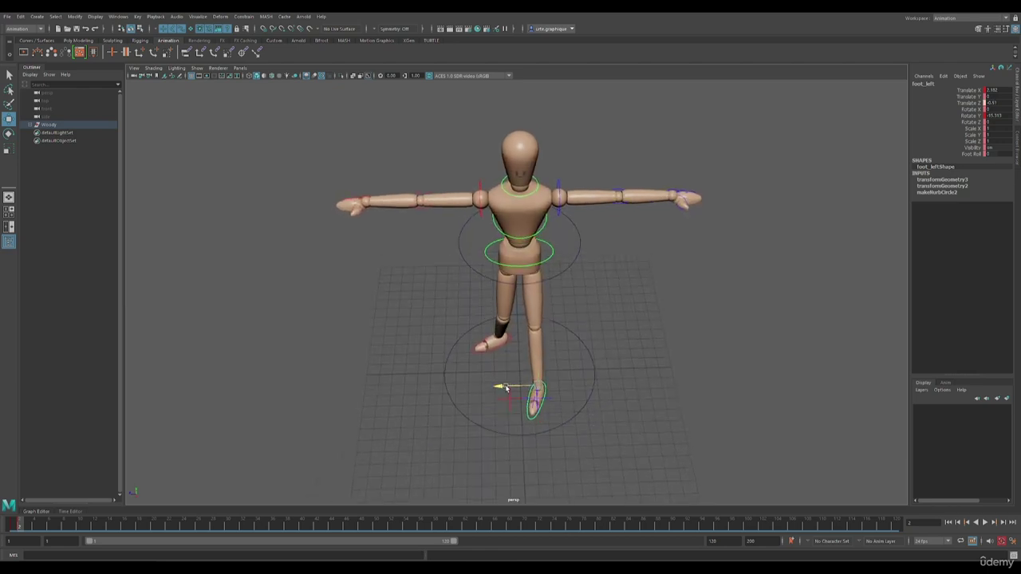
{"action": "mouse_move", "coordinate": [591, 391]}
{"action": "left_mouse_down", "text": "alt"}
{"action": "mouse_move", "coordinate": [588, 371]}
{"action": "mouse_move", "coordinate": [664, 361]}
{"action": "mouse_move", "coordinate": [593, 380]}
{"action": "left_mouse_up", "text": "alt"}
Rotate the body control to turn the mannequin toward its right side and lean it slightly backward.
{"action": "left_click", "coordinate": [545, 271]}
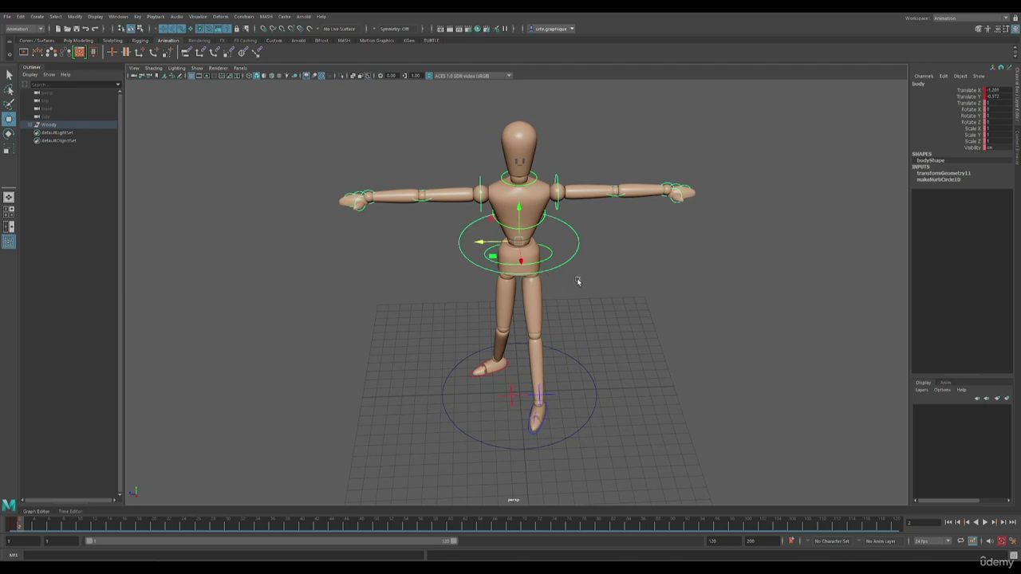
{"action": "key", "text": "e"}
{"action": "left_click_drag", "start_coordinate": [544, 261], "coordinate": [530, 262]}
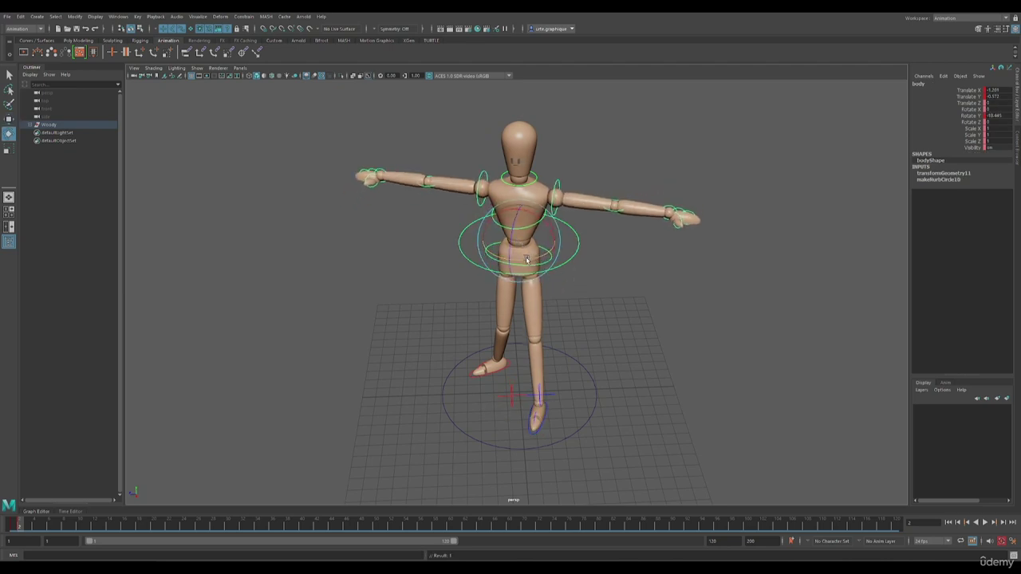
{"action": "left_click_drag", "start_coordinate": [675, 326], "coordinate": [675, 287], "text": "alt"}
{"action": "left_click_drag", "start_coordinate": [523, 249], "coordinate": [607, 318]}
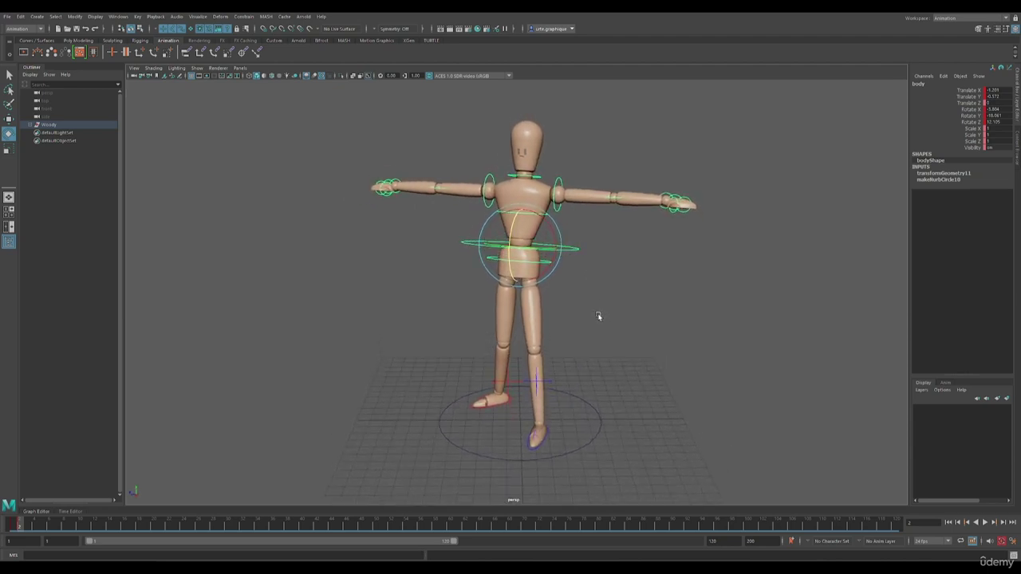
{"action": "left_click", "coordinate": [582, 309]}
Rotate the hips control to tilt the pelvis sideways and twist it toward the character's right.
{"action": "left_click_drag", "start_coordinate": [557, 266], "coordinate": [477, 381], "text": "alt"}
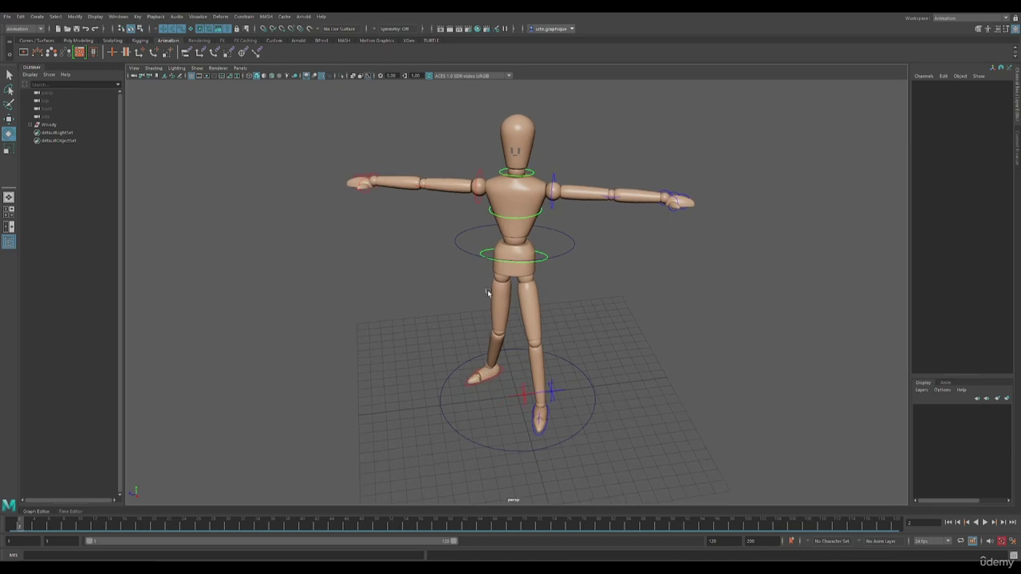
{"action": "left_click_drag", "start_coordinate": [538, 273], "coordinate": [542, 265], "text": "alt"}
{"action": "left_click", "coordinate": [542, 262]}
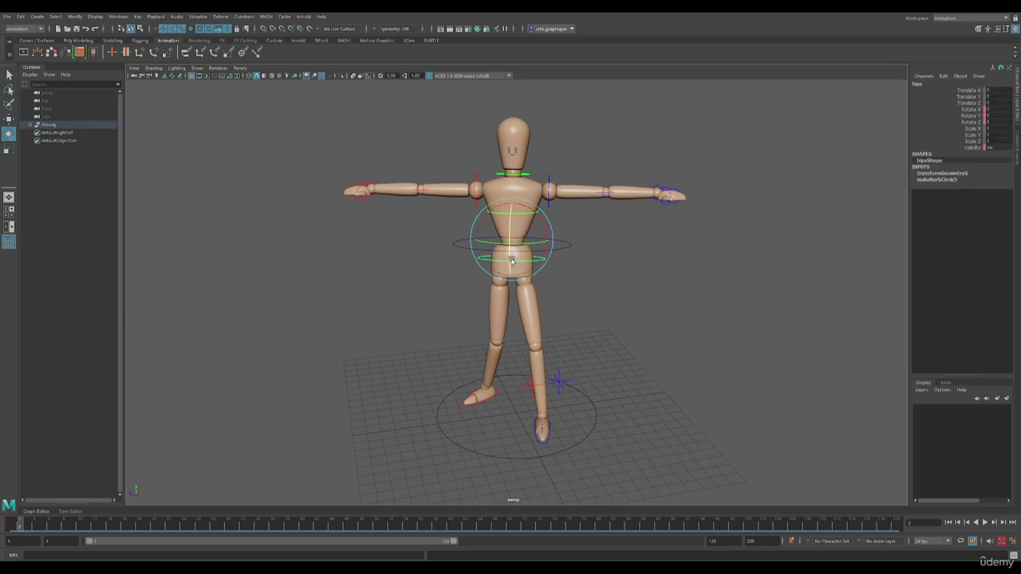
{"action": "left_click_drag", "start_coordinate": [537, 218], "coordinate": [536, 226]}
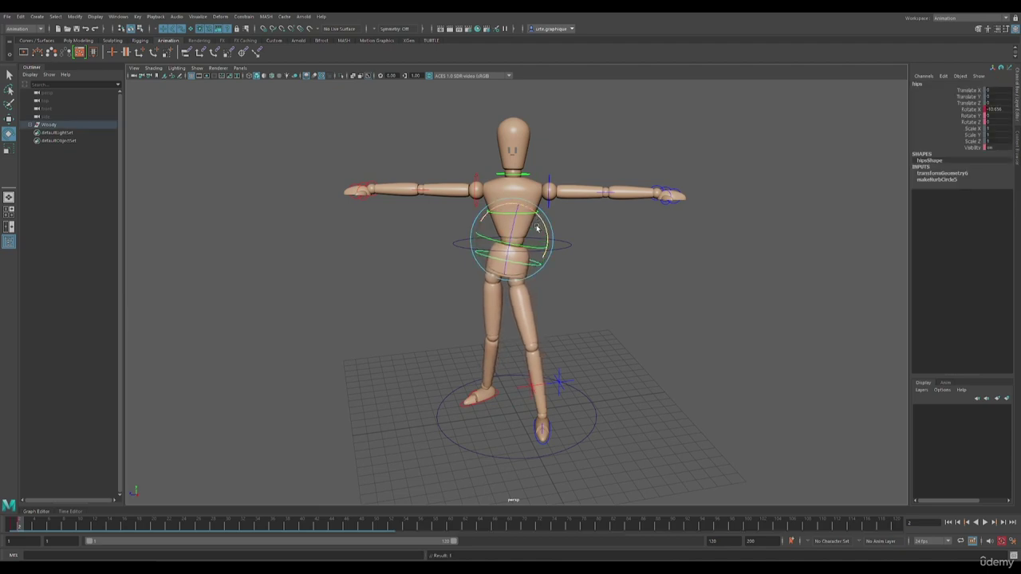
{"action": "left_click_drag", "start_coordinate": [434, 358], "coordinate": [532, 343], "text": "alt"}
{"action": "left_click_drag", "start_coordinate": [514, 257], "coordinate": [517, 254]}
{"action": "left_click_drag", "start_coordinate": [611, 255], "coordinate": [522, 260], "text": "alt"}
{"action": "left_click_drag", "start_coordinate": [610, 296], "coordinate": [612, 271], "text": "alt"}
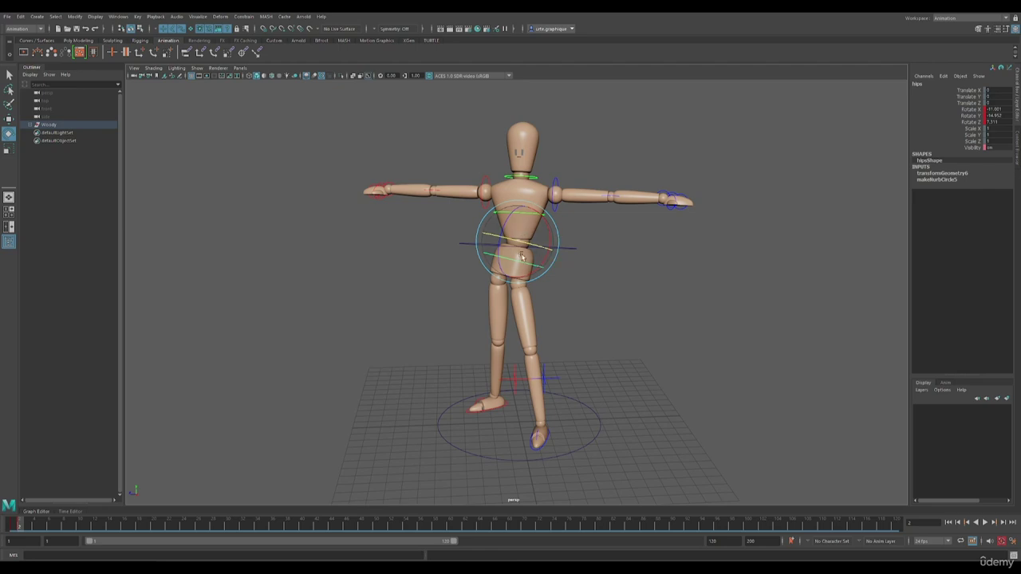
{"action": "left_click", "coordinate": [610, 231]}
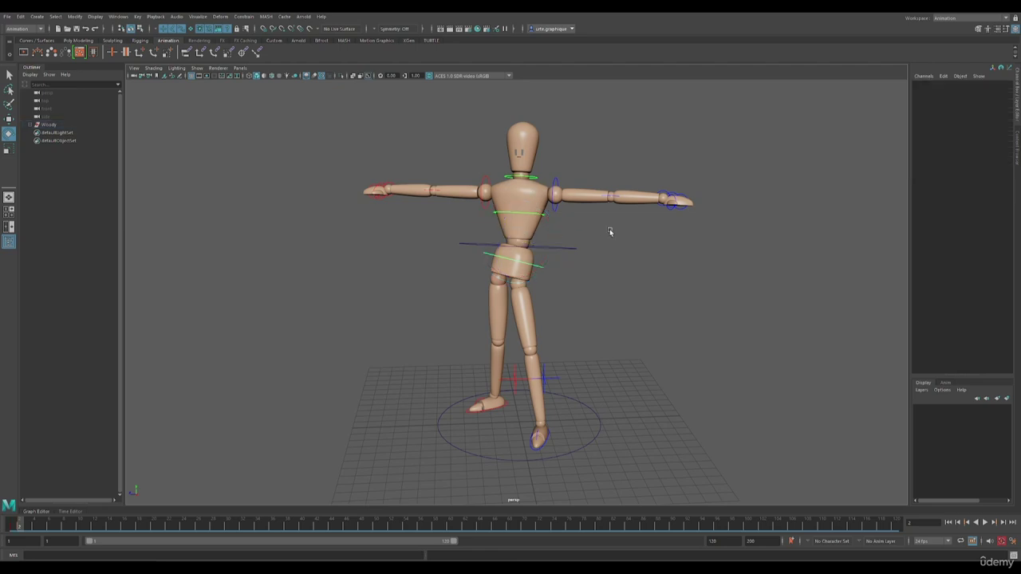
Refine the hips control's rotation with a little more twist toward the character's right.
{"action": "mouse_move", "coordinate": [533, 269]}
{"action": "left_mouse_down", "text": "alt"}
{"action": "mouse_move", "coordinate": [583, 280]}
{"action": "mouse_move", "coordinate": [528, 281]}
{"action": "left_mouse_up", "text": "alt"}
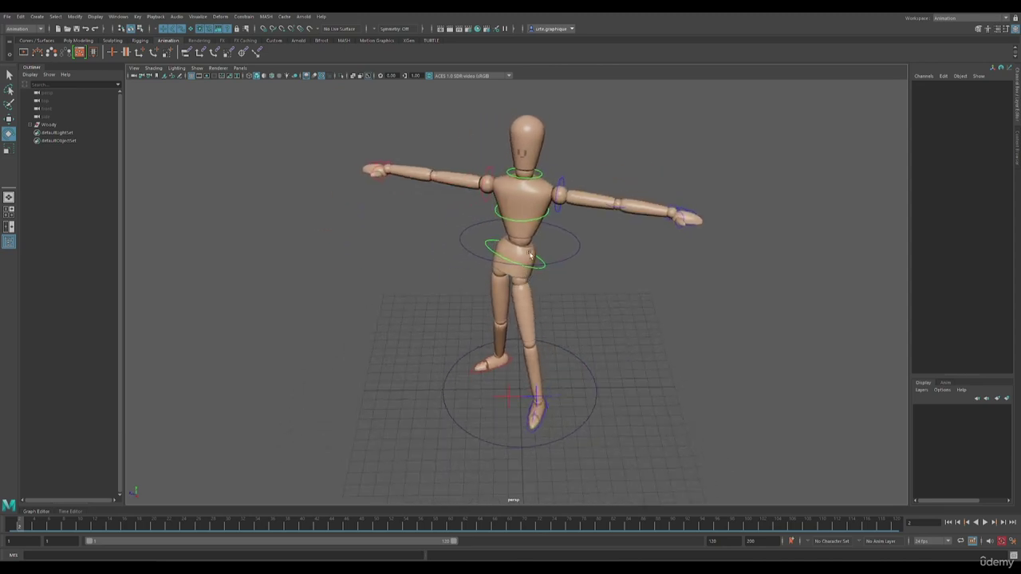
{"action": "scroll", "coordinate": [524, 231], "scroll_direction": "up", "scroll_amount": 3}
{"action": "left_click_drag", "start_coordinate": [541, 213], "coordinate": [578, 220], "text": "alt"}
{"action": "left_click", "coordinate": [536, 194]}
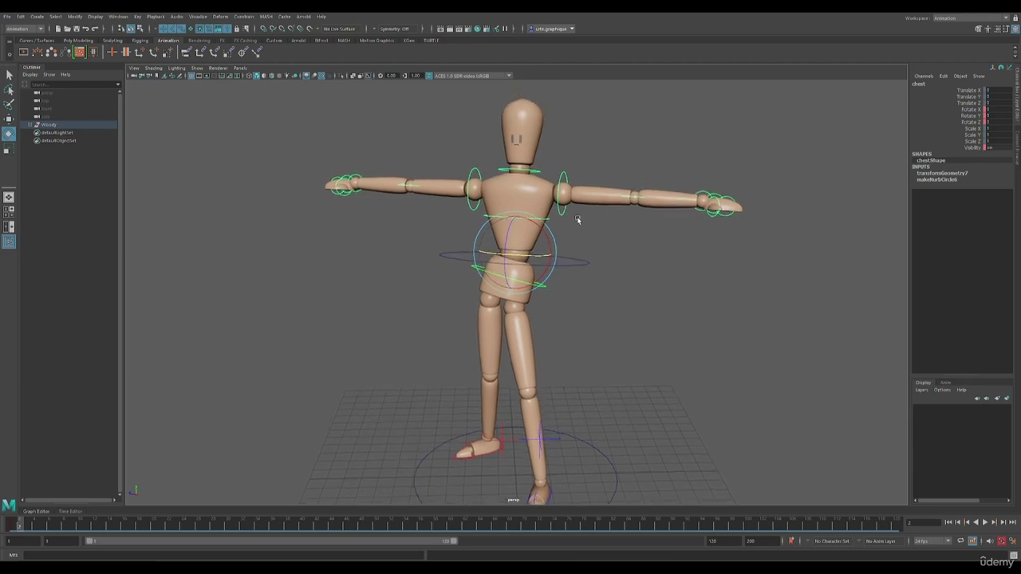
{"action": "left_click_drag", "start_coordinate": [607, 293], "coordinate": [622, 297], "text": "alt"}
{"action": "left_click", "coordinate": [624, 295]}
{"action": "left_click", "coordinate": [536, 285]}
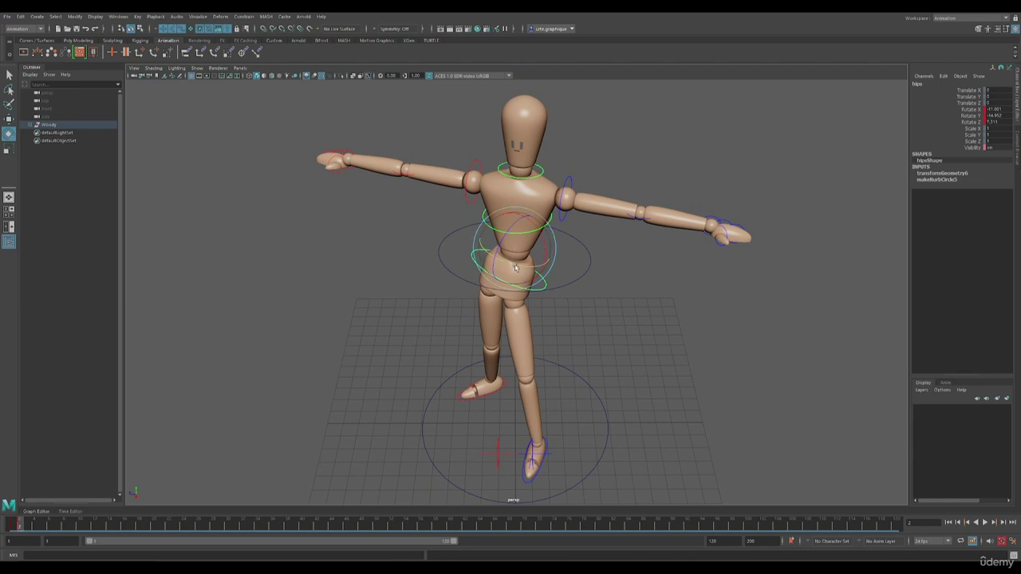
{"action": "left_click_drag", "start_coordinate": [515, 268], "coordinate": [514, 263]}
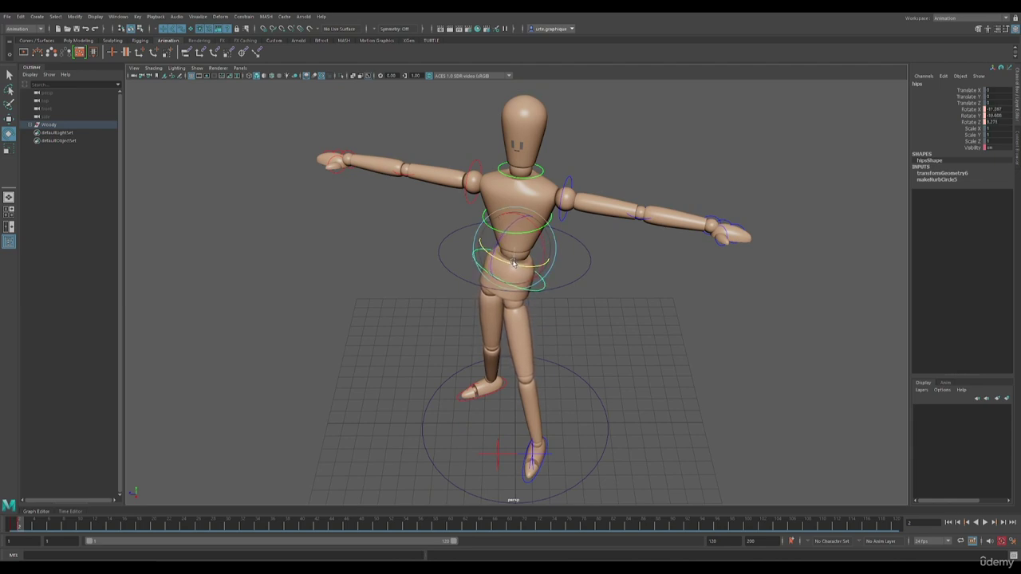
{"action": "left_click", "coordinate": [628, 258]}
Rotate the chest control to twist the upper body against the hips and lean it forward over the pelvis.
{"action": "left_click", "coordinate": [515, 234]}
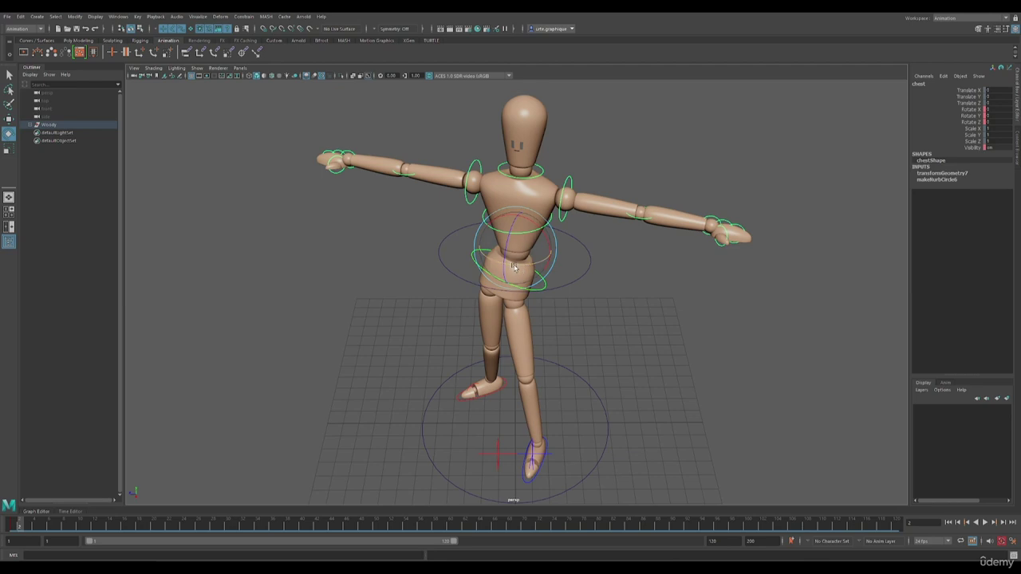
{"action": "left_click_drag", "start_coordinate": [514, 267], "coordinate": [736, 263]}
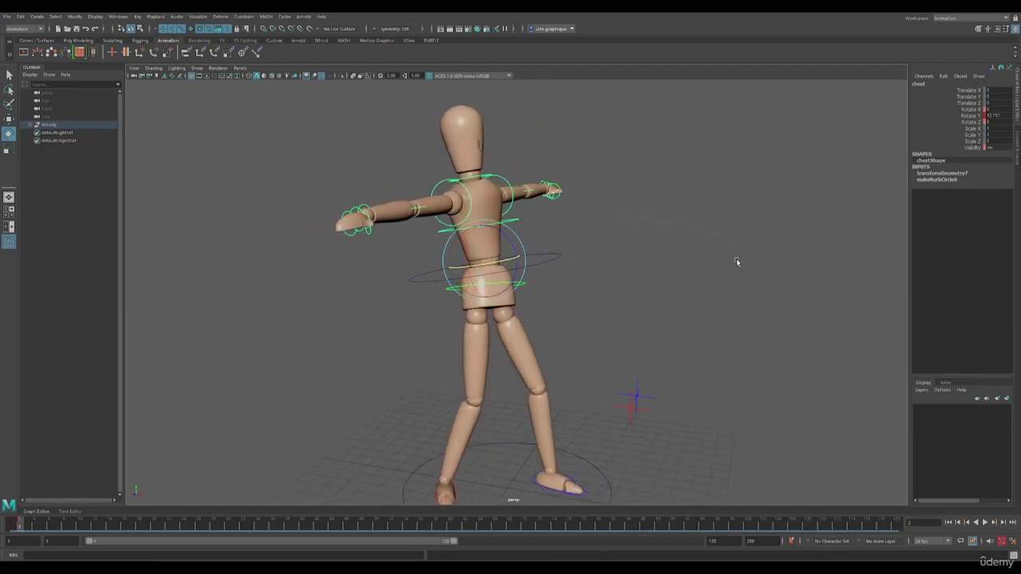
{"action": "left_click", "coordinate": [676, 269]}
{"action": "left_click", "coordinate": [507, 284]}
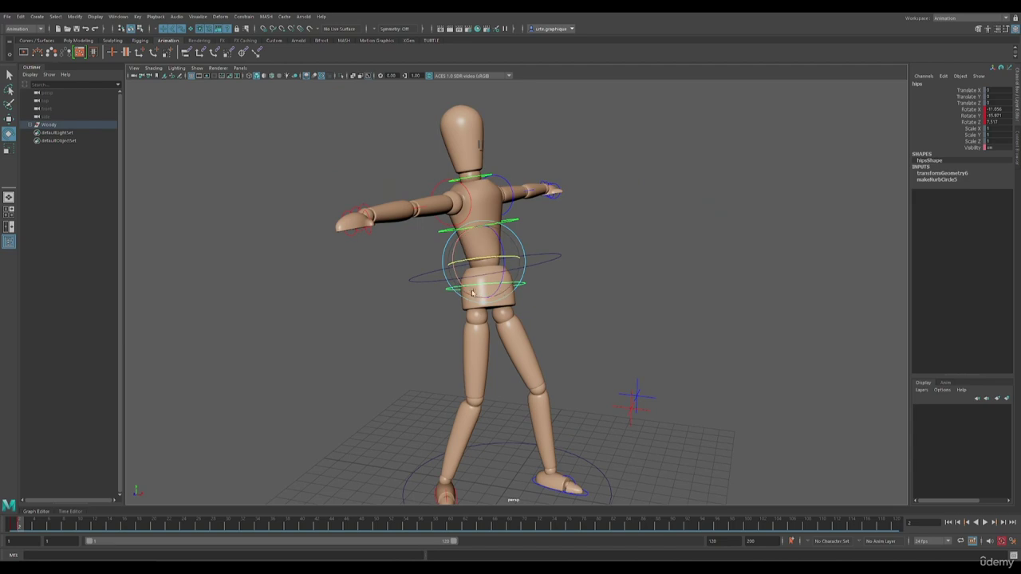
{"action": "left_click_drag", "start_coordinate": [589, 250], "coordinate": [606, 246], "text": "alt"}
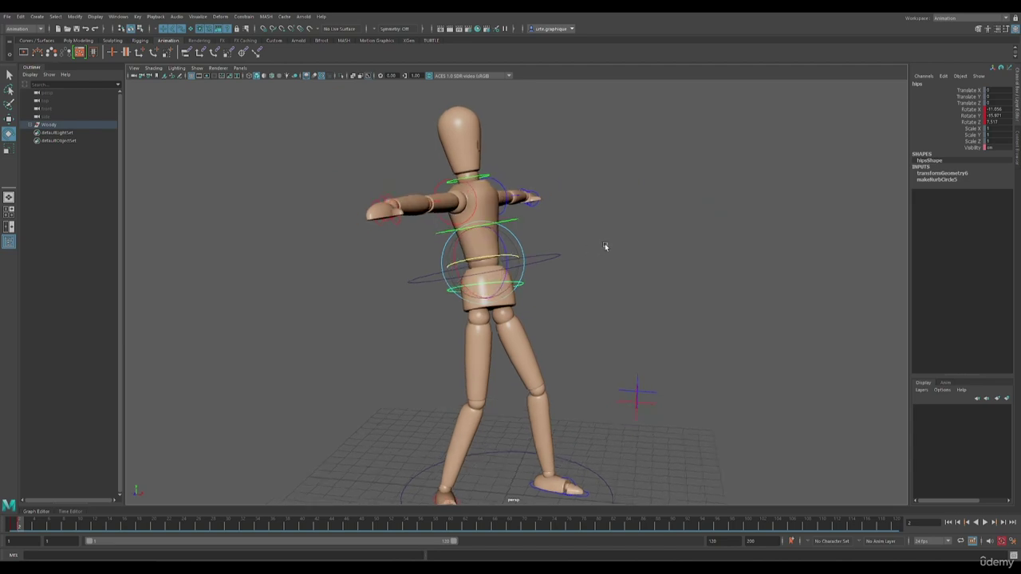
{"action": "left_click", "coordinate": [524, 229]}
{"action": "left_click", "coordinate": [496, 226]}
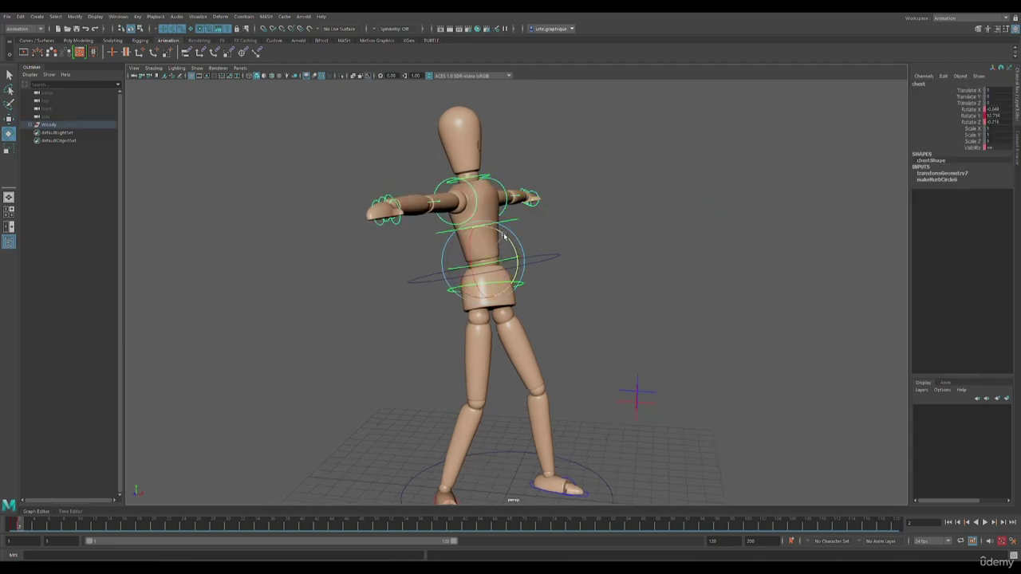
{"action": "left_click_drag", "start_coordinate": [497, 229], "coordinate": [508, 240]}
{"action": "left_click", "coordinate": [638, 225]}
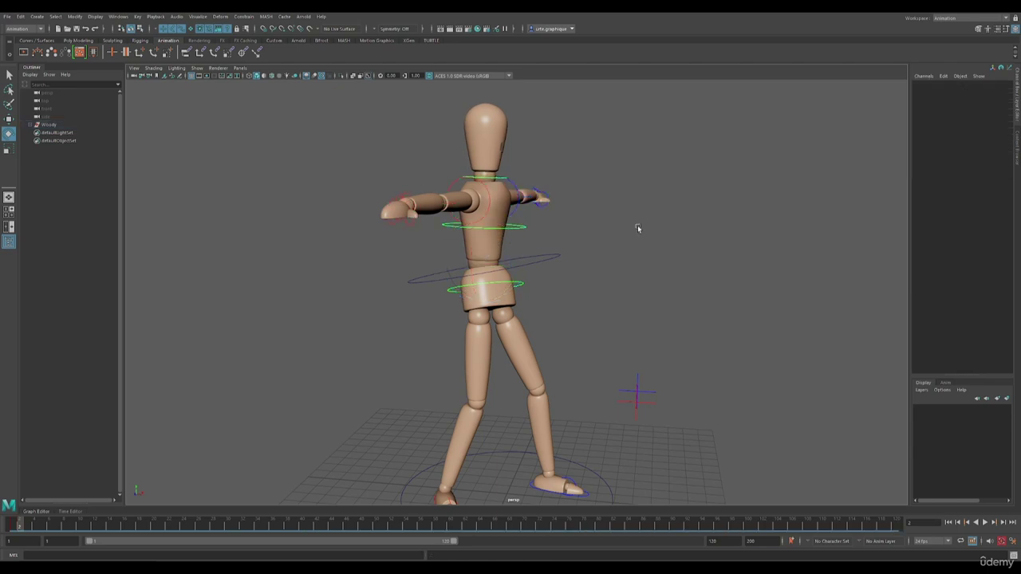
{"action": "left_click_drag", "start_coordinate": [639, 226], "coordinate": [566, 223], "text": "alt"}
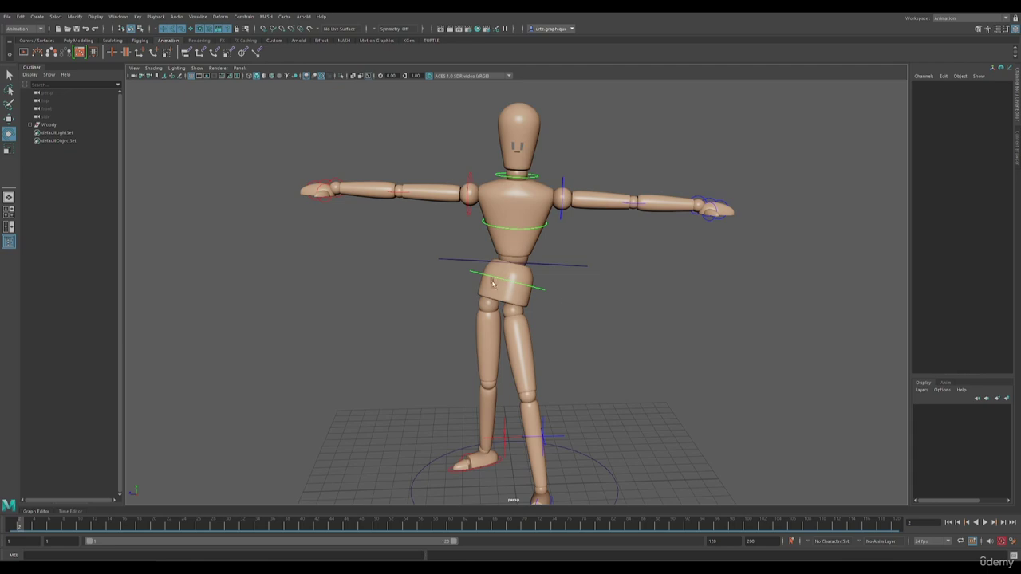
Rotate the chest control to lean the upper body toward the character's right, with the left shoulder raised.
{"action": "left_click", "coordinate": [490, 226]}
{"action": "left_click_drag", "start_coordinate": [490, 225], "coordinate": [514, 192]}
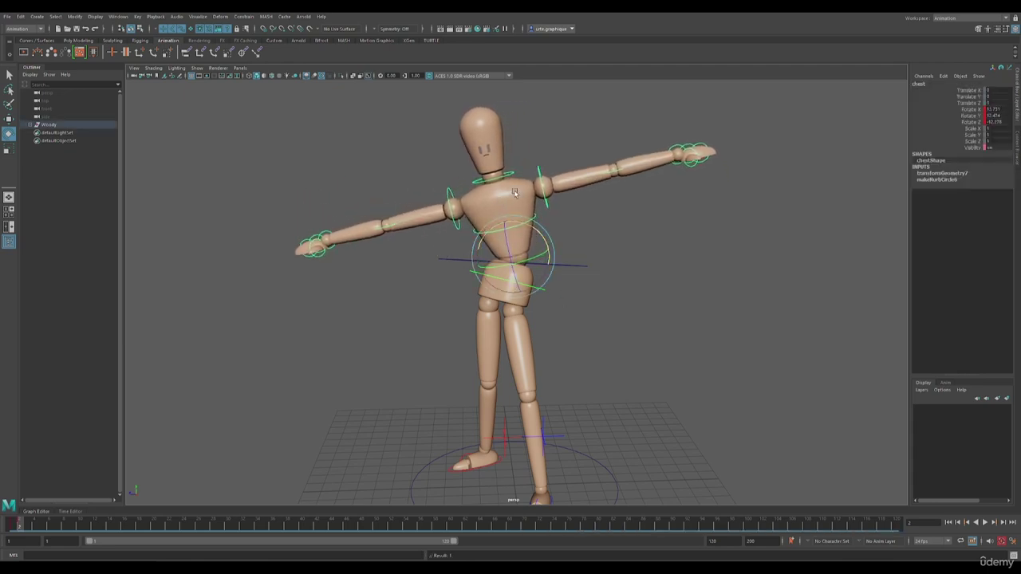
{"action": "left_click", "coordinate": [183, 460]}
{"action": "scroll", "coordinate": [505, 246], "scroll_direction": "down", "scroll_amount": 3}
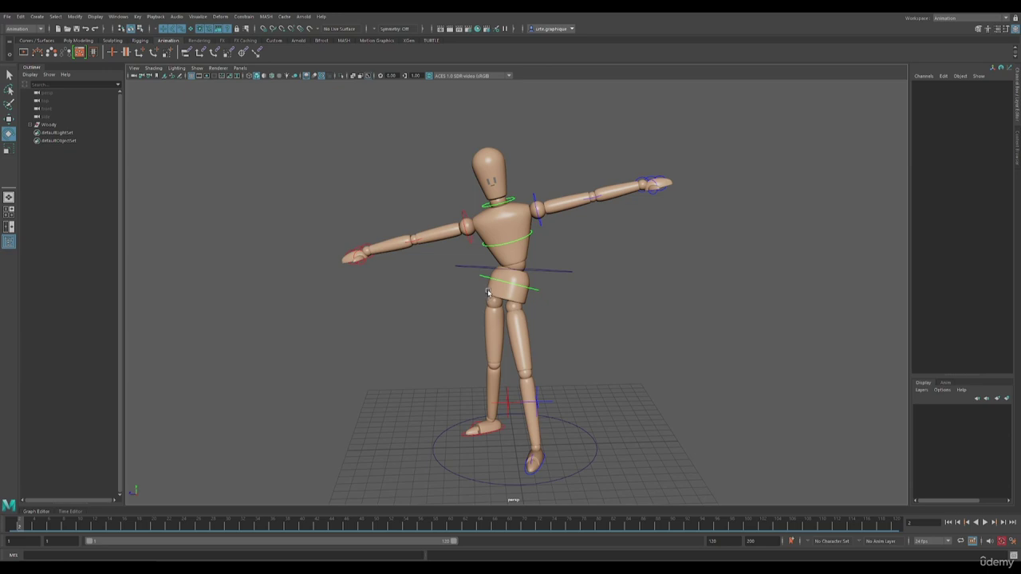
{"action": "scroll", "coordinate": [489, 292], "scroll_direction": "up", "scroll_amount": 2}
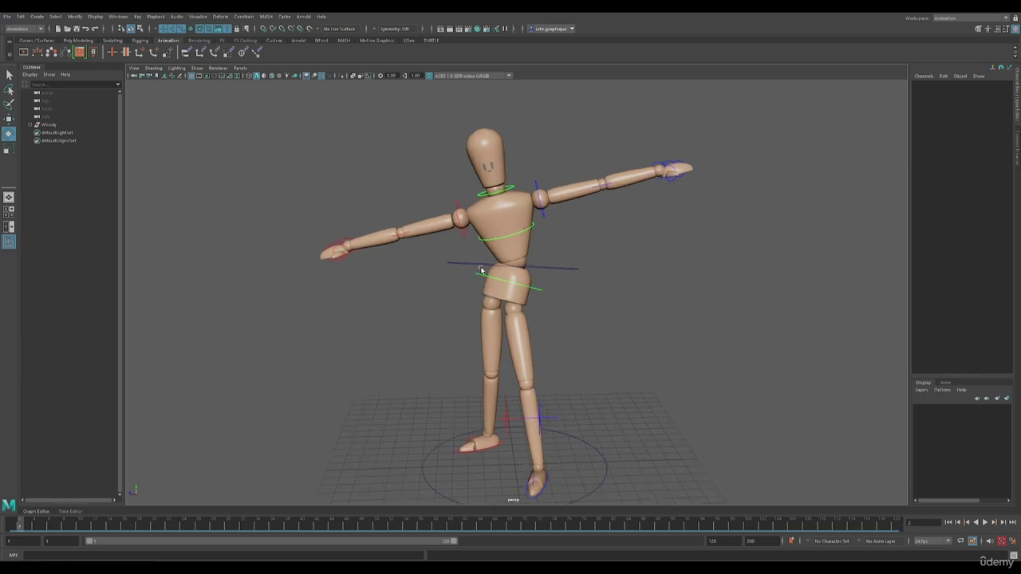
Rotate the head control to counter the chest's lean and bring the head closer to upright.
{"action": "mouse_move", "coordinate": [482, 270]}
{"action": "left_mouse_down", "text": "alt"}
{"action": "mouse_move", "coordinate": [548, 269]}
{"action": "mouse_move", "coordinate": [488, 269]}
{"action": "mouse_move", "coordinate": [494, 263]}
{"action": "left_mouse_up", "text": "alt"}
{"action": "scroll", "coordinate": [540, 226], "scroll_direction": "up", "scroll_amount": 3}
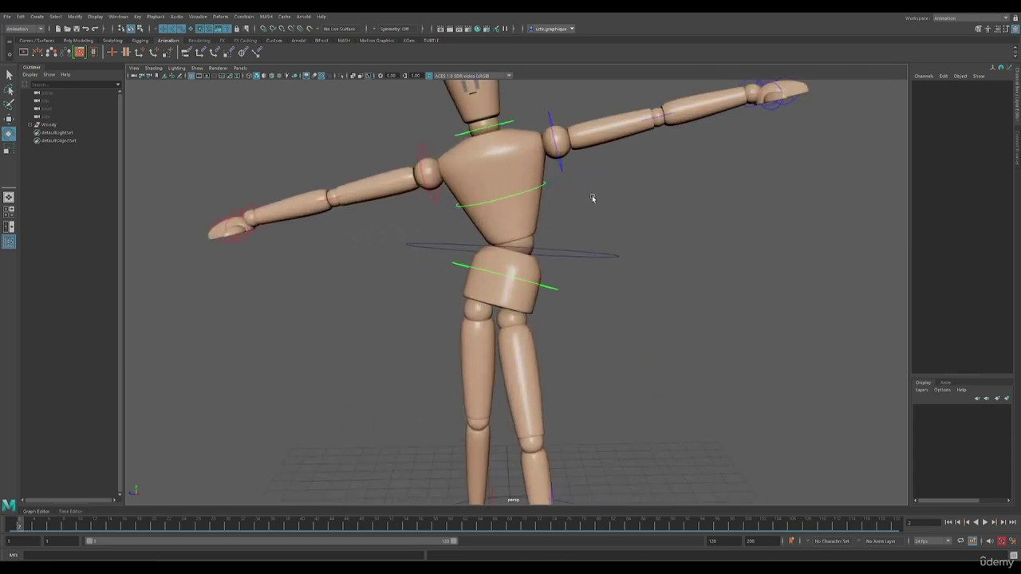
{"action": "middle_click_drag", "start_coordinate": [592, 198], "coordinate": [563, 299], "text": "alt"}
{"action": "left_click", "coordinate": [487, 231]}
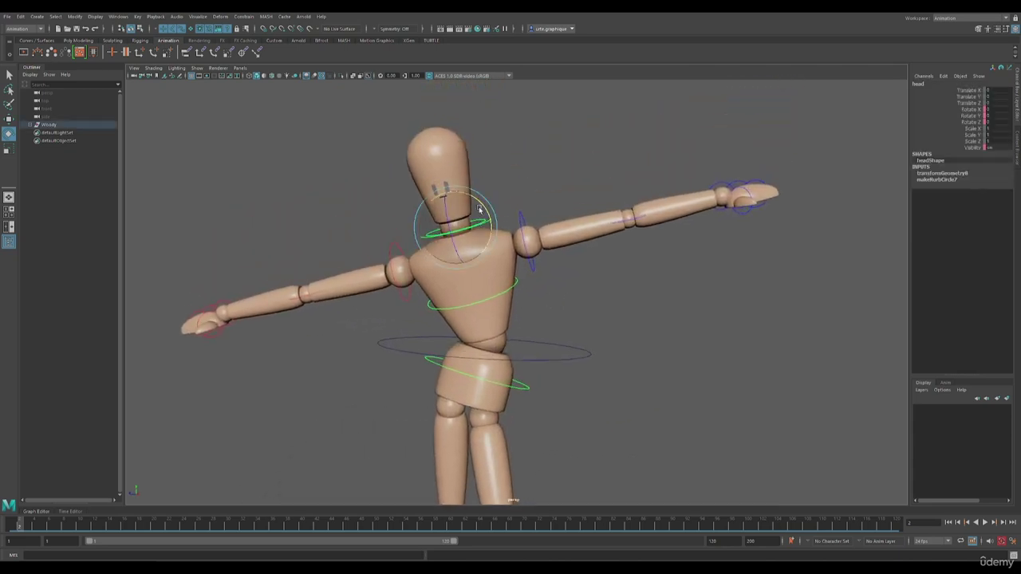
{"action": "left_click_drag", "start_coordinate": [487, 230], "coordinate": [466, 235]}
Give the left foot control a negative Foot Roll so the heel lifts and the left knee bends.
{"action": "left_click_drag", "start_coordinate": [555, 400], "coordinate": [560, 367], "text": "alt"}
{"action": "middle_click_drag", "start_coordinate": [560, 367], "coordinate": [558, 214], "text": "alt"}
{"action": "middle_click_drag", "start_coordinate": [615, 445], "coordinate": [605, 257], "text": "alt"}
{"action": "left_click", "coordinate": [513, 365]}
{"action": "scroll", "coordinate": [514, 366], "scroll_direction": "up", "scroll_amount": 2}
{"action": "left_click_drag", "start_coordinate": [538, 406], "coordinate": [531, 373], "text": "alt"}
{"action": "scroll", "coordinate": [531, 374], "scroll_direction": "up", "scroll_amount": 2}
{"action": "left_click", "coordinate": [550, 428]}
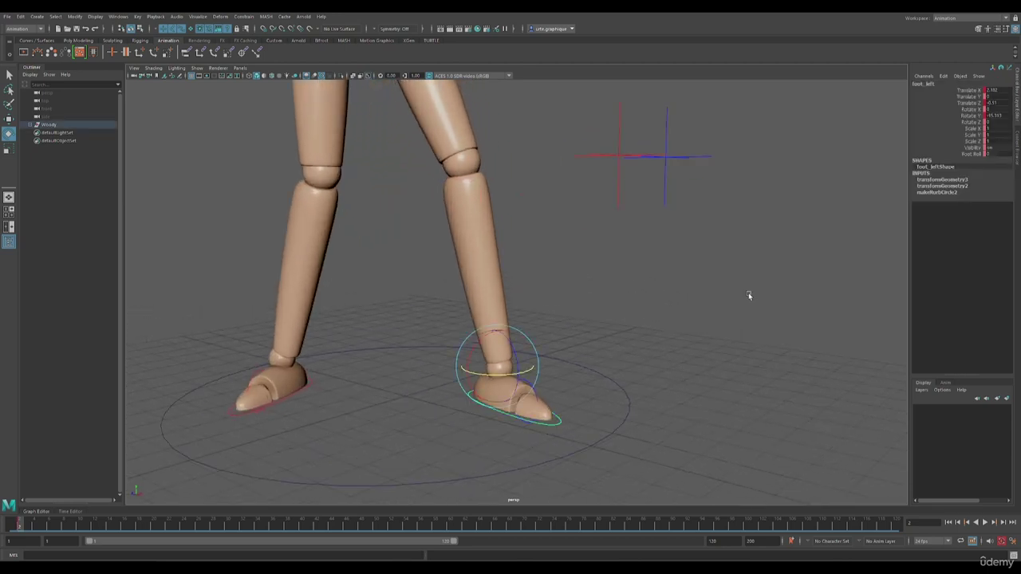
{"action": "left_click", "coordinate": [956, 154]}
{"action": "middle_click_drag", "start_coordinate": [680, 362], "coordinate": [531, 351]}
{"action": "scroll", "coordinate": [560, 273], "scroll_direction": "down", "scroll_amount": 7}
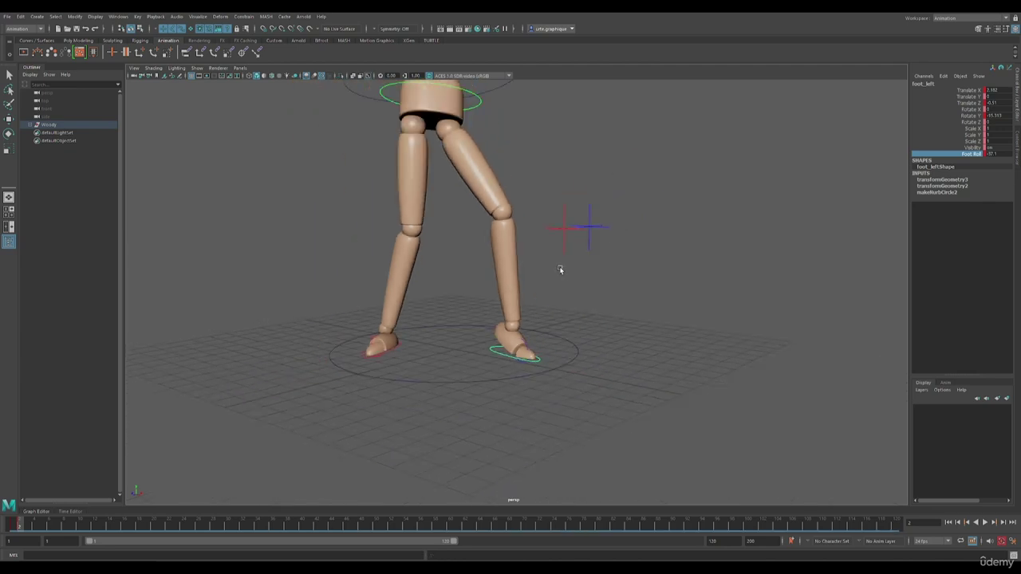
Move the right knee control along its Z axis to about 12.4, pointing the right knee outward to the character's right.
{"action": "middle_click_drag", "start_coordinate": [681, 202], "coordinate": [686, 248], "text": "alt"}
{"action": "left_click_drag", "start_coordinate": [686, 247], "coordinate": [646, 287], "text": "alt"}
{"action": "left_click", "coordinate": [503, 343]}
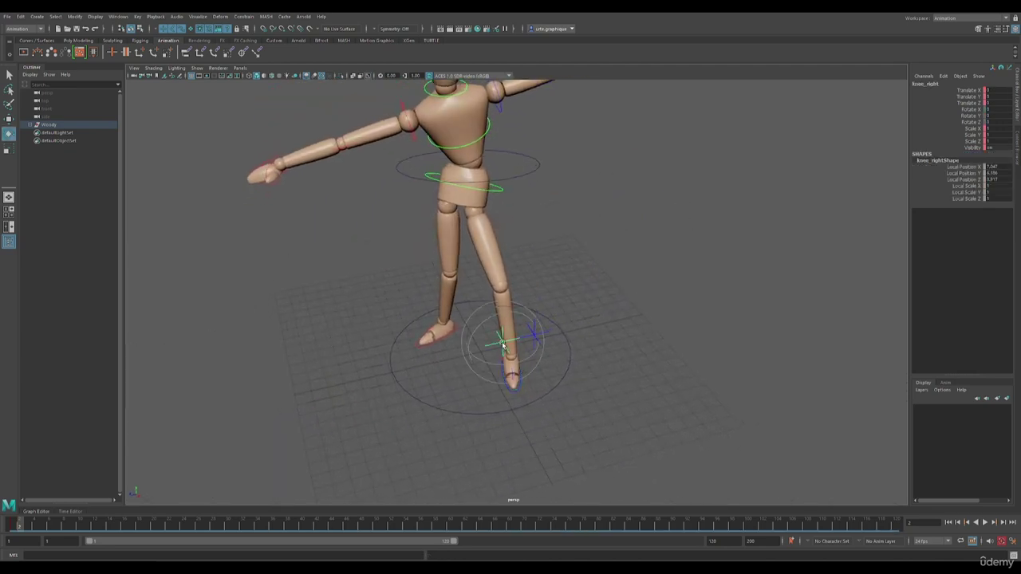
{"action": "key", "text": "w"}
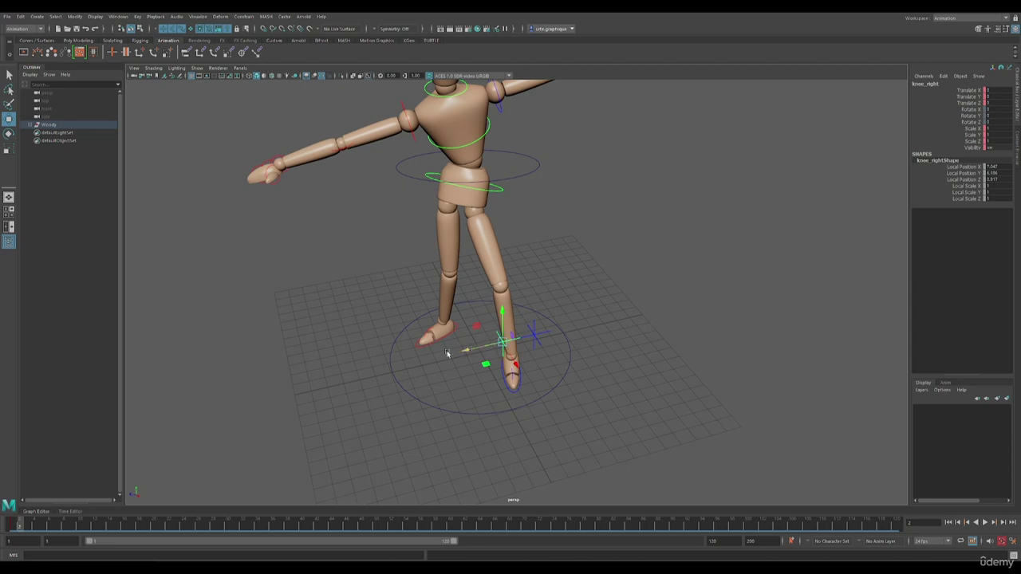
{"action": "left_click_drag", "start_coordinate": [401, 367], "coordinate": [427, 377], "text": "alt"}
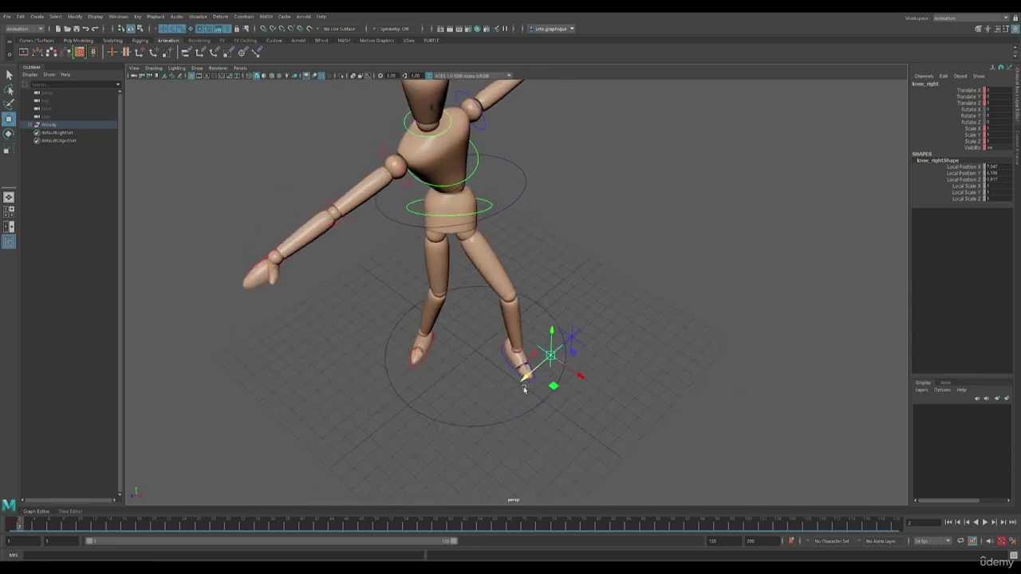
{"action": "left_click_drag", "start_coordinate": [527, 378], "coordinate": [358, 463]}
{"action": "left_click_drag", "start_coordinate": [490, 341], "coordinate": [498, 351], "text": "alt"}
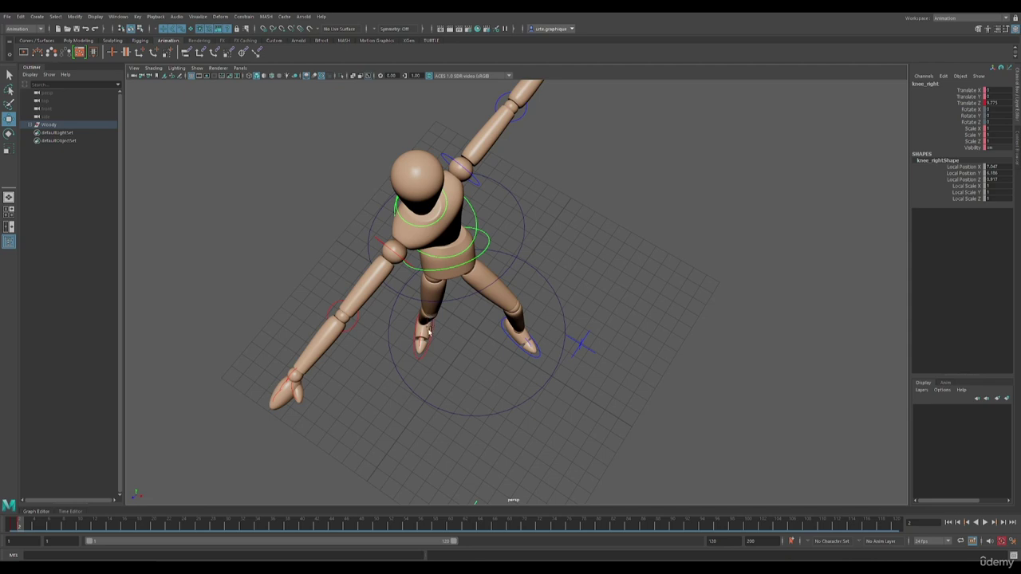
{"action": "left_click_drag", "start_coordinate": [425, 347], "coordinate": [453, 452], "text": "alt"}
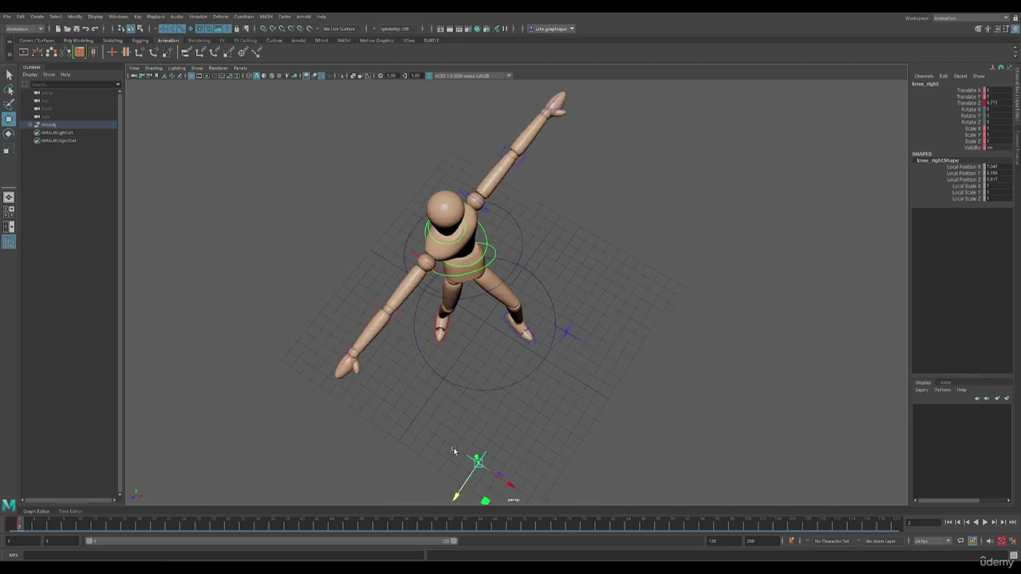
{"action": "left_click_drag", "start_coordinate": [467, 490], "coordinate": [443, 518]}
Move the left knee control slightly along Z toward the character's right and key it.
{"action": "left_click_drag", "start_coordinate": [589, 333], "coordinate": [569, 333], "text": "alt"}
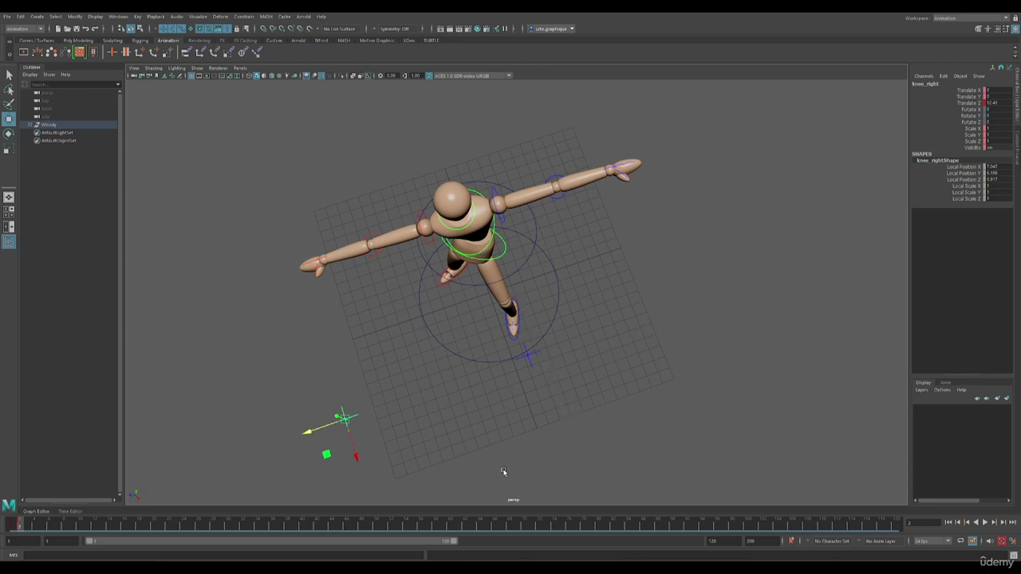
{"action": "left_click", "coordinate": [533, 356]}
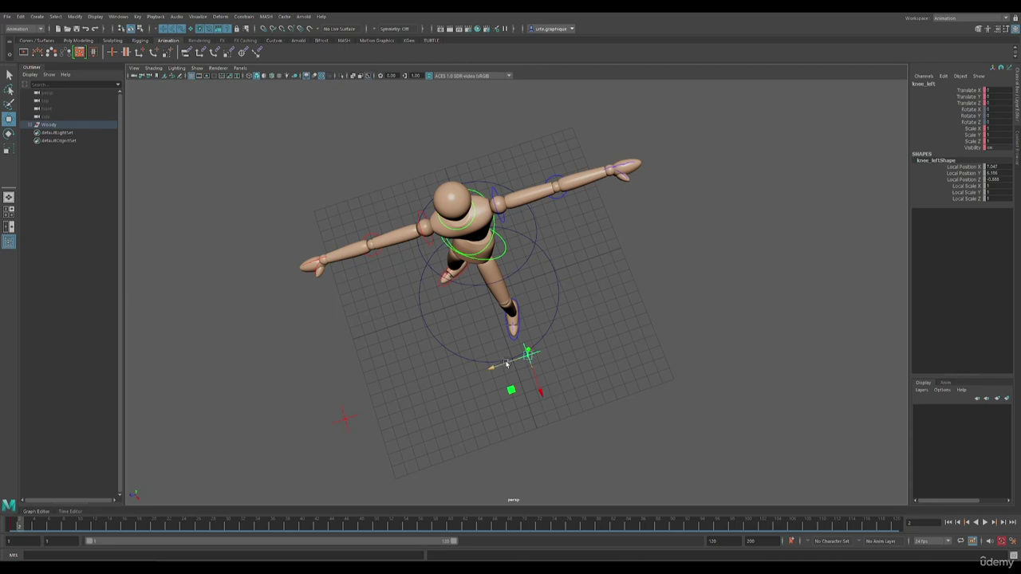
{"action": "left_click_drag", "start_coordinate": [506, 363], "coordinate": [479, 368]}
{"action": "key", "text": "s"}
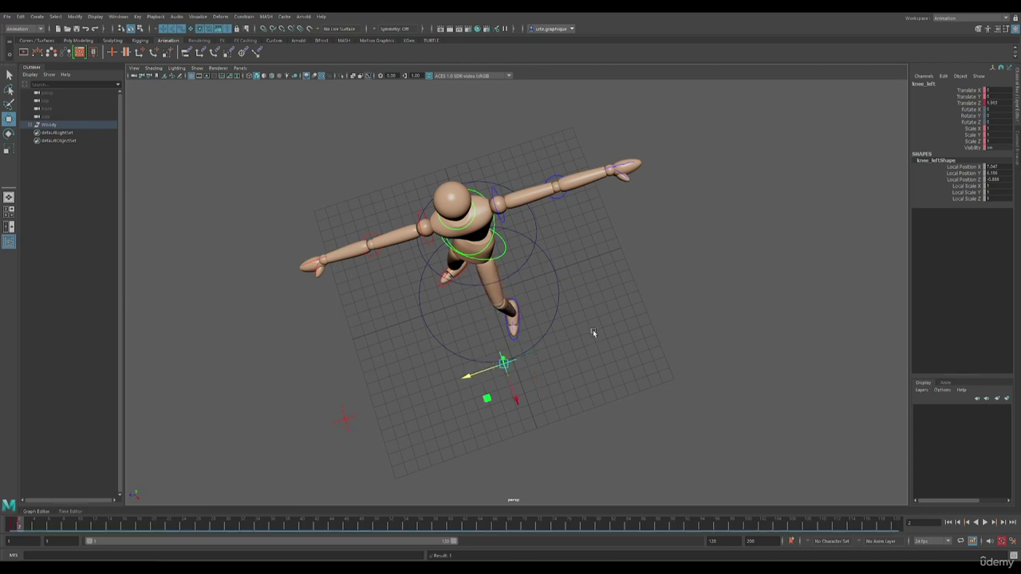
Rotate the left shoulder control to lower the left arm from its outstretched position toward the body's side.
{"action": "left_click_drag", "start_coordinate": [593, 333], "coordinate": [518, 204], "text": "alt"}
{"action": "right_click_drag", "start_coordinate": [519, 204], "coordinate": [551, 173], "text": "alt"}
{"action": "middle_click_drag", "start_coordinate": [552, 173], "coordinate": [529, 252], "text": "alt"}
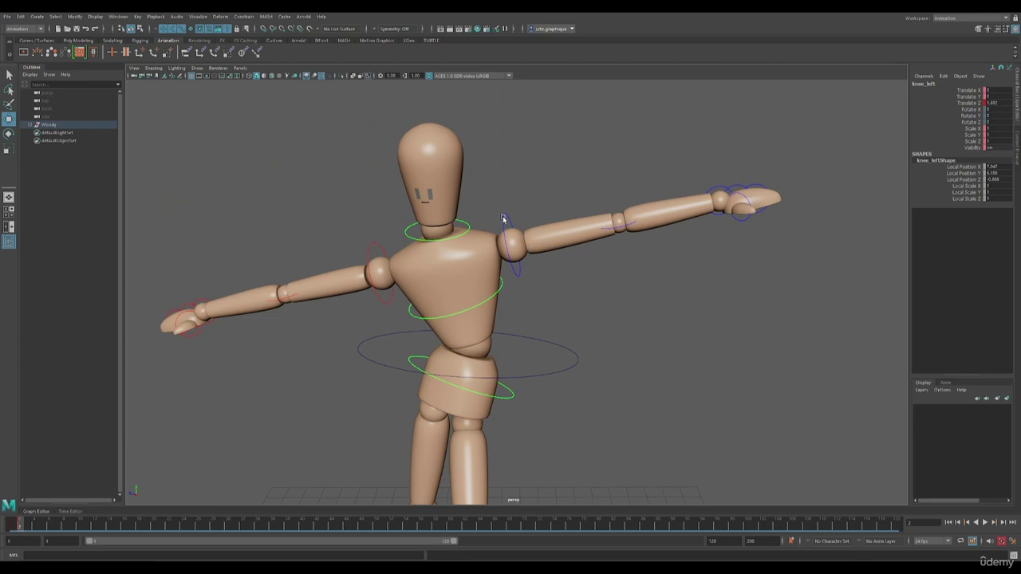
{"action": "left_click", "coordinate": [504, 218]}
{"action": "key", "text": "e"}
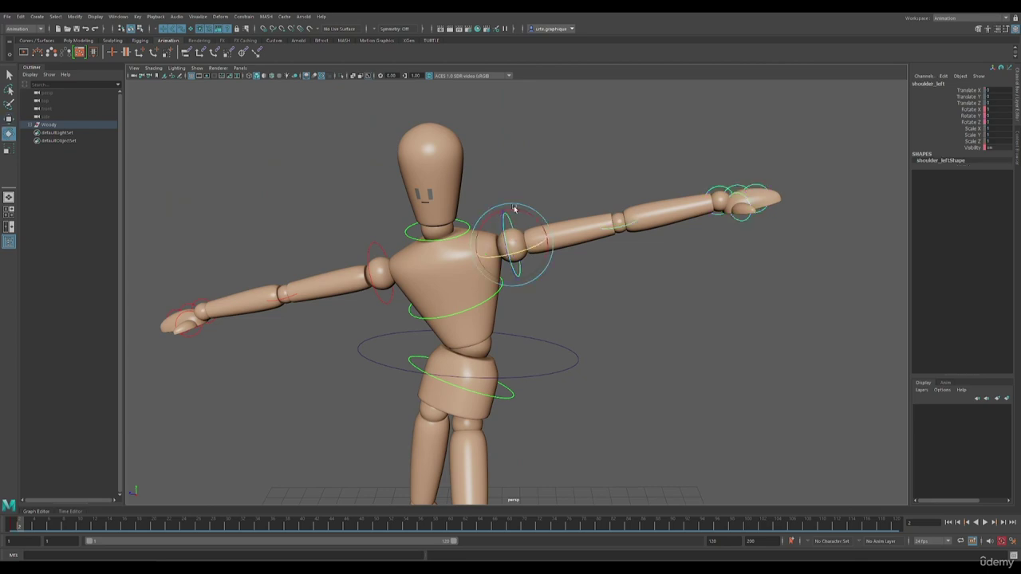
{"action": "left_click_drag", "start_coordinate": [523, 213], "coordinate": [422, 403]}
Rotate the left elbow control about Y to bend the forearm forward.
{"action": "left_click", "coordinate": [603, 318]}
{"action": "left_click_drag", "start_coordinate": [487, 388], "coordinate": [449, 361]}
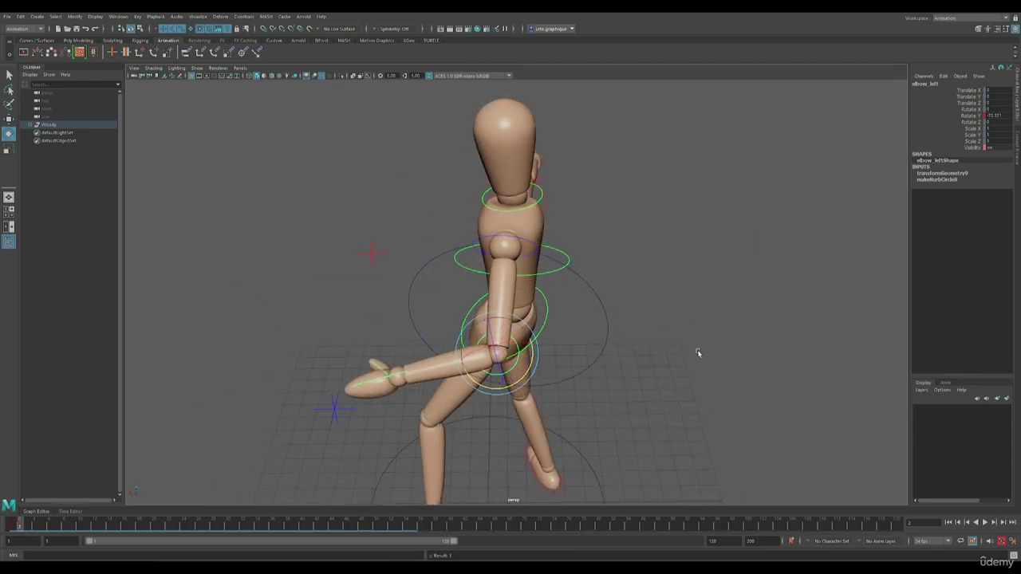
{"action": "left_click_drag", "start_coordinate": [697, 351], "coordinate": [660, 341], "text": "alt"}
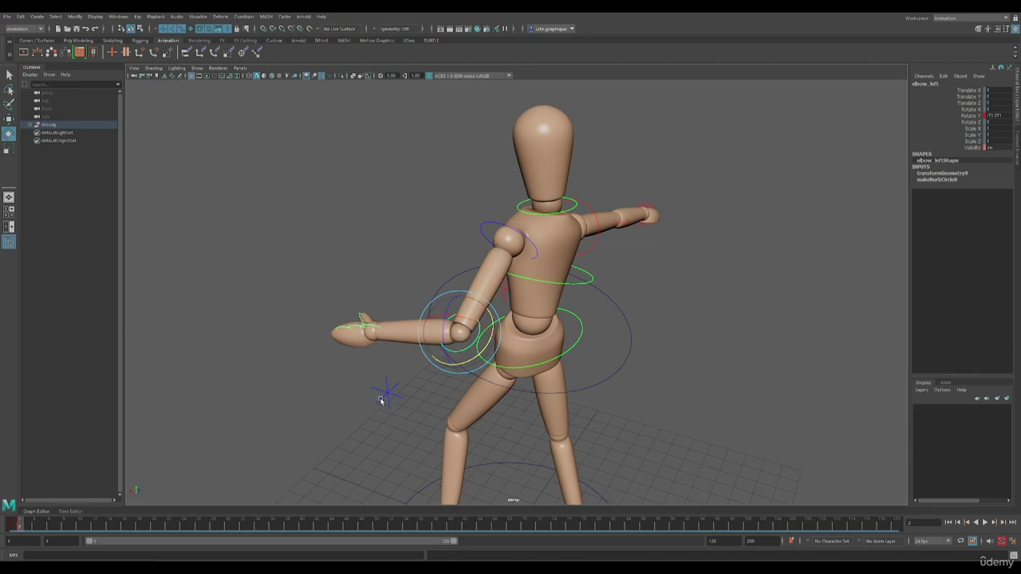
{"action": "left_click_drag", "start_coordinate": [383, 401], "coordinate": [405, 401], "text": "alt"}
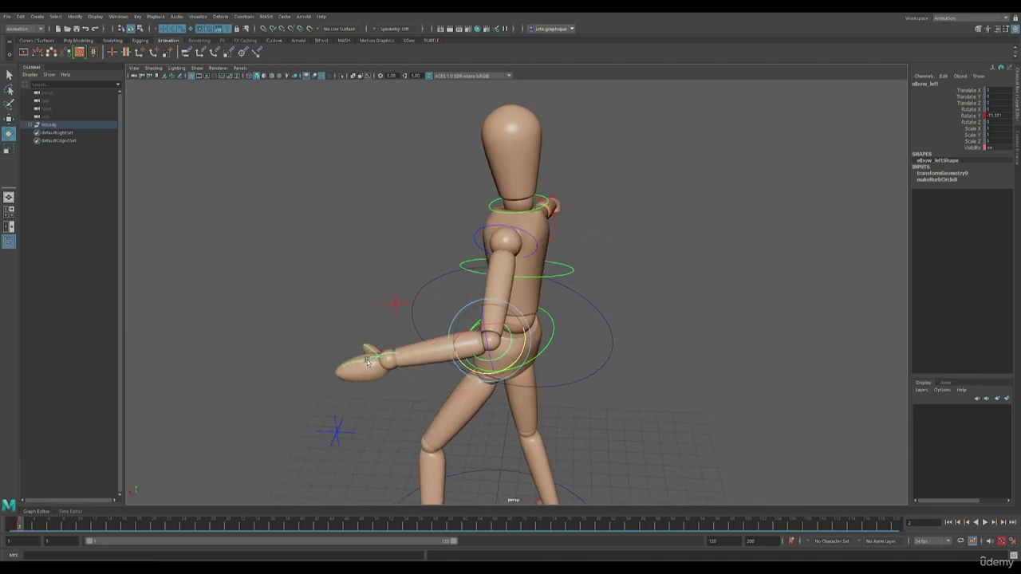
{"action": "left_click_drag", "start_coordinate": [683, 298], "coordinate": [798, 284], "text": "alt"}
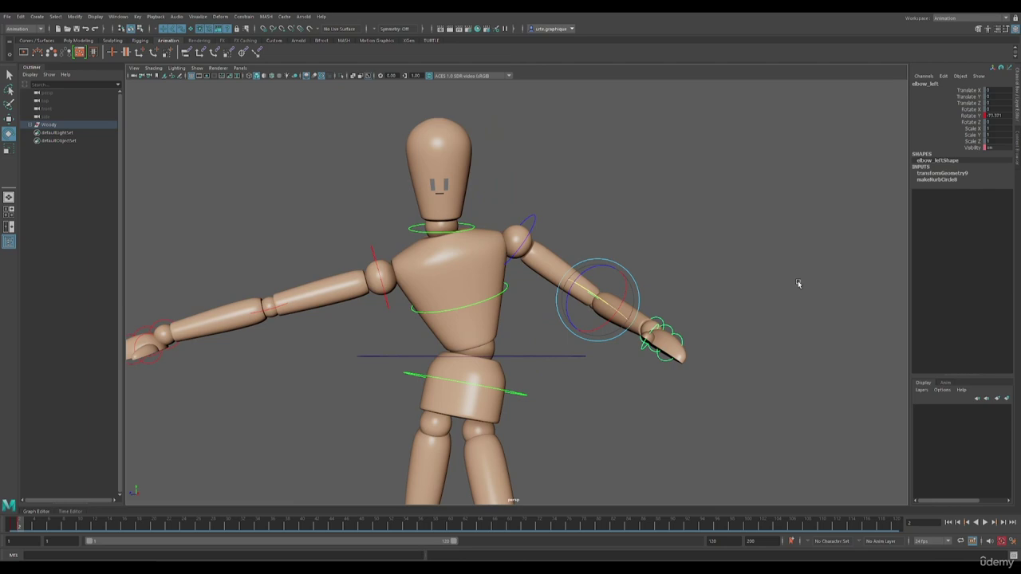
Rotate the left shoulder control to swing the bent forearm up beside the head.
{"action": "left_click", "coordinate": [520, 236]}
{"action": "left_click_drag", "start_coordinate": [512, 212], "coordinate": [516, 209]}
{"action": "left_click_drag", "start_coordinate": [519, 250], "coordinate": [491, 223]}
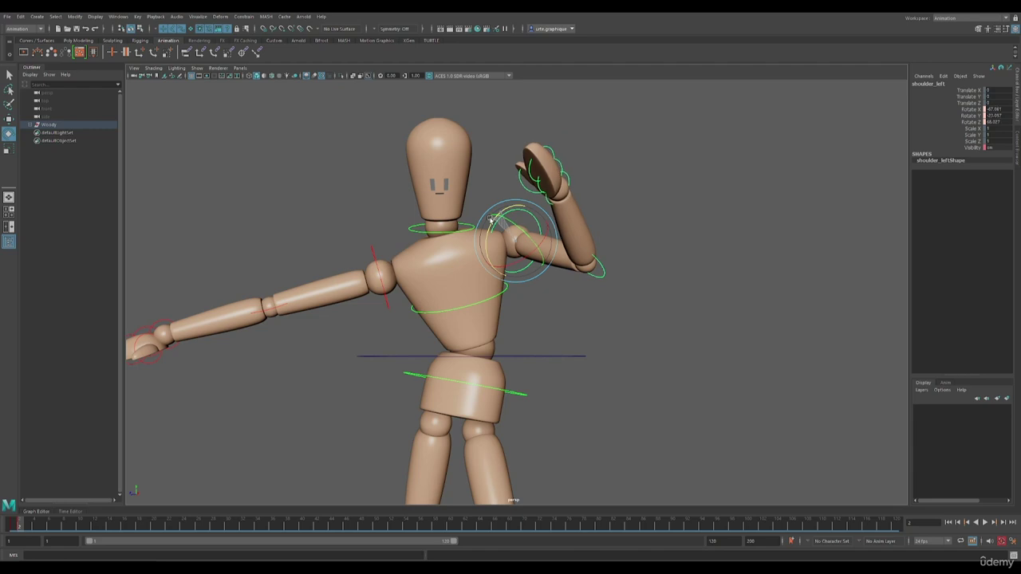
Rotate the left wrist control to turn the raised hand's palm forward.
{"action": "left_click", "coordinate": [552, 201]}
{"action": "mouse_move", "coordinate": [568, 210]}
{"action": "left_mouse_down"}
{"action": "mouse_move", "coordinate": [591, 188]}
{"action": "mouse_move", "coordinate": [561, 194]}
{"action": "mouse_move", "coordinate": [565, 206]}
{"action": "left_mouse_up"}
{"action": "left_click_drag", "start_coordinate": [512, 250], "coordinate": [583, 280], "text": "alt"}
Lower the right arm with the shoulder control and bend the right elbow to bring the forearm up.
{"action": "left_click", "coordinate": [376, 211]}
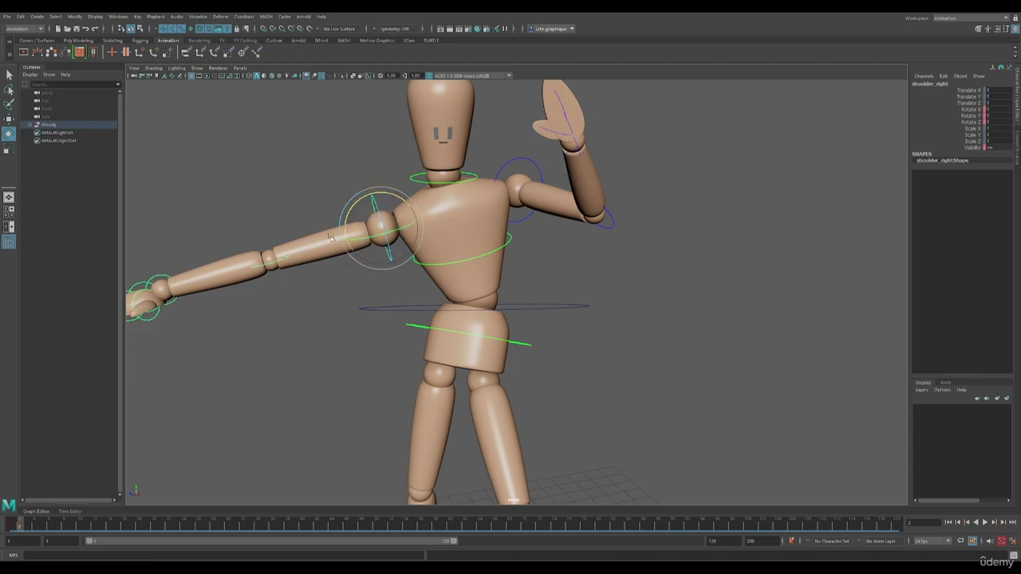
{"action": "left_click_drag", "start_coordinate": [375, 214], "coordinate": [453, 335]}
{"action": "left_click", "coordinate": [517, 353]}
{"action": "scroll", "coordinate": [521, 356], "scroll_direction": "down", "scroll_amount": 4}
{"action": "left_click_drag", "start_coordinate": [523, 359], "coordinate": [501, 277]}
Refine the right shoulder control's rotation so the bent arm is held up in front of the chest.
{"action": "left_click", "coordinate": [537, 283]}
{"action": "left_click", "coordinate": [523, 238]}
{"action": "mouse_move", "coordinate": [519, 239]}
{"action": "left_mouse_down"}
{"action": "mouse_move", "coordinate": [525, 252]}
{"action": "mouse_move", "coordinate": [519, 232]}
{"action": "left_mouse_up"}
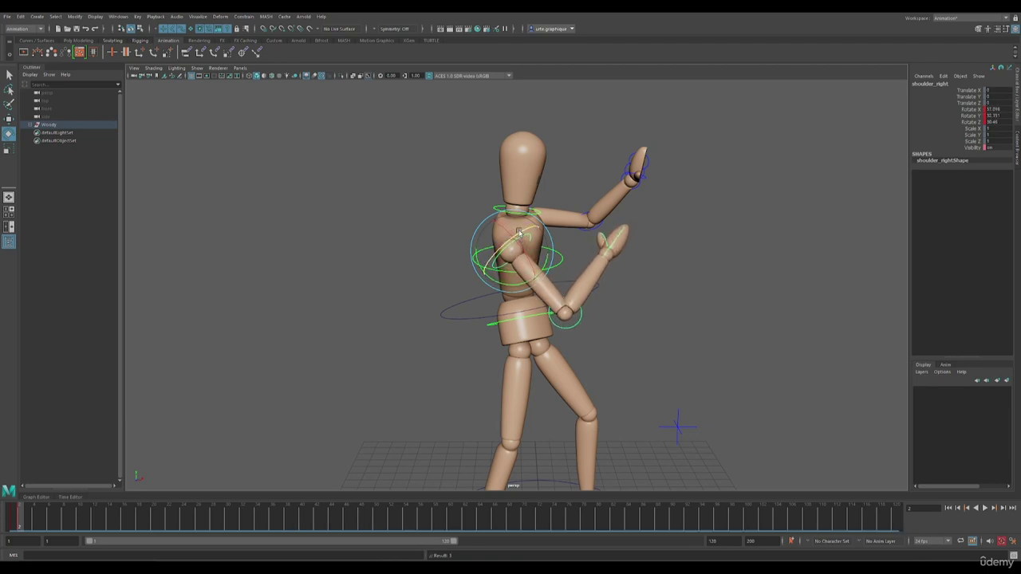
{"action": "left_click_drag", "start_coordinate": [640, 256], "coordinate": [549, 262], "text": "alt"}
{"action": "left_click_drag", "start_coordinate": [423, 272], "coordinate": [441, 210]}
{"action": "middle_click_drag", "start_coordinate": [618, 348], "coordinate": [625, 318], "text": "alt"}
{"action": "mouse_move", "coordinate": [626, 318]}
{"action": "left_mouse_down", "text": "alt"}
{"action": "mouse_move", "coordinate": [636, 298]}
{"action": "mouse_move", "coordinate": [630, 312]}
{"action": "mouse_move", "coordinate": [615, 304]}
{"action": "left_mouse_up", "text": "alt"}
{"action": "mouse_move", "coordinate": [469, 194]}
{"action": "left_mouse_down"}
{"action": "mouse_move", "coordinate": [457, 199]}
{"action": "mouse_move", "coordinate": [462, 208]}
{"action": "mouse_move", "coordinate": [469, 179]}
{"action": "left_mouse_up"}
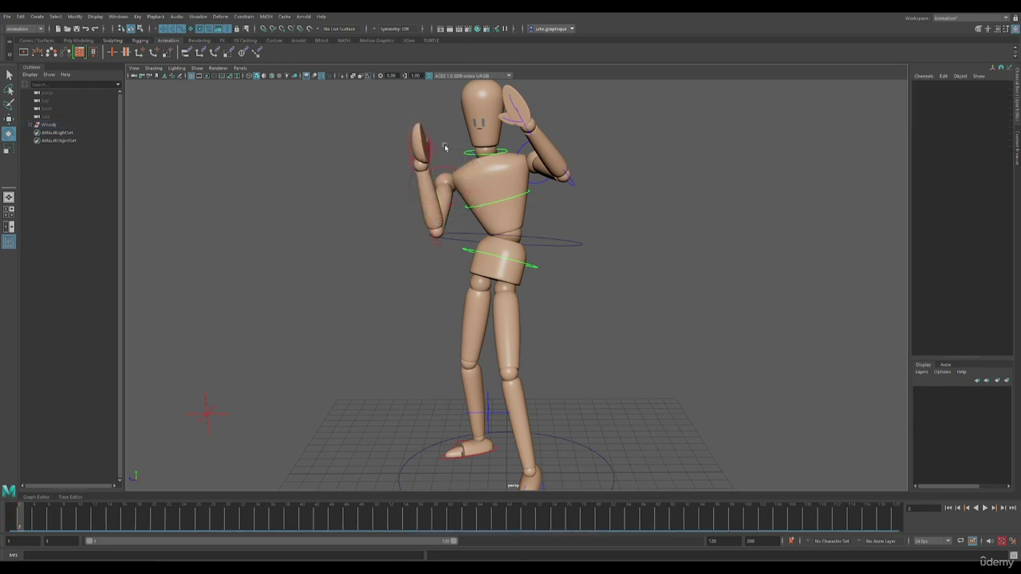
Rotate the right wrist control to turn the raised hand's palm forward.
{"action": "left_click", "coordinate": [429, 164]}
{"action": "left_click_drag", "start_coordinate": [406, 173], "coordinate": [448, 173]}
{"action": "left_click", "coordinate": [491, 251]}
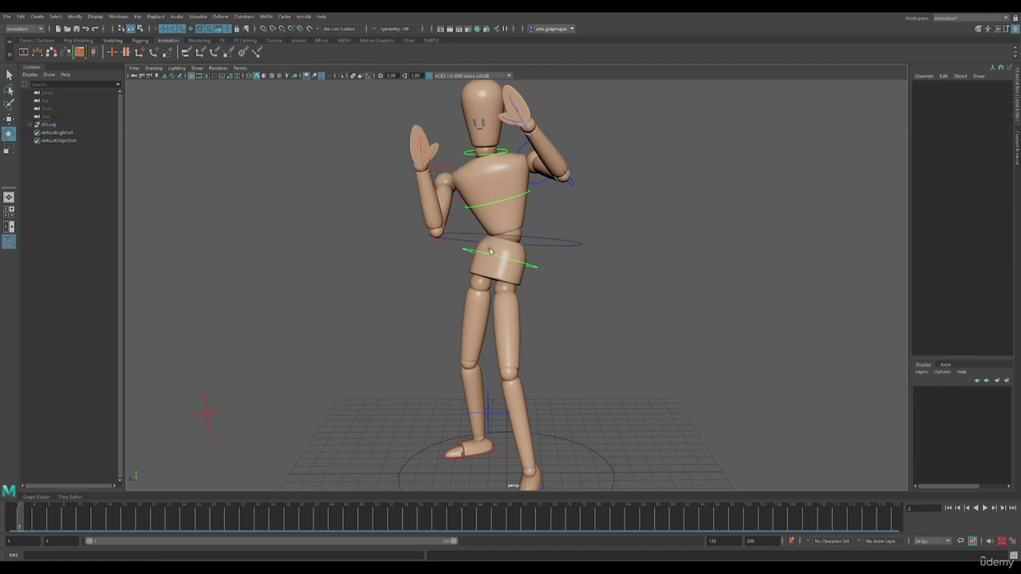
Move the body control slightly down in Y so the knees bend more.
{"action": "left_click", "coordinate": [458, 236]}
{"action": "key", "text": "w"}
{"action": "left_click_drag", "start_coordinate": [506, 227], "coordinate": [506, 217]}
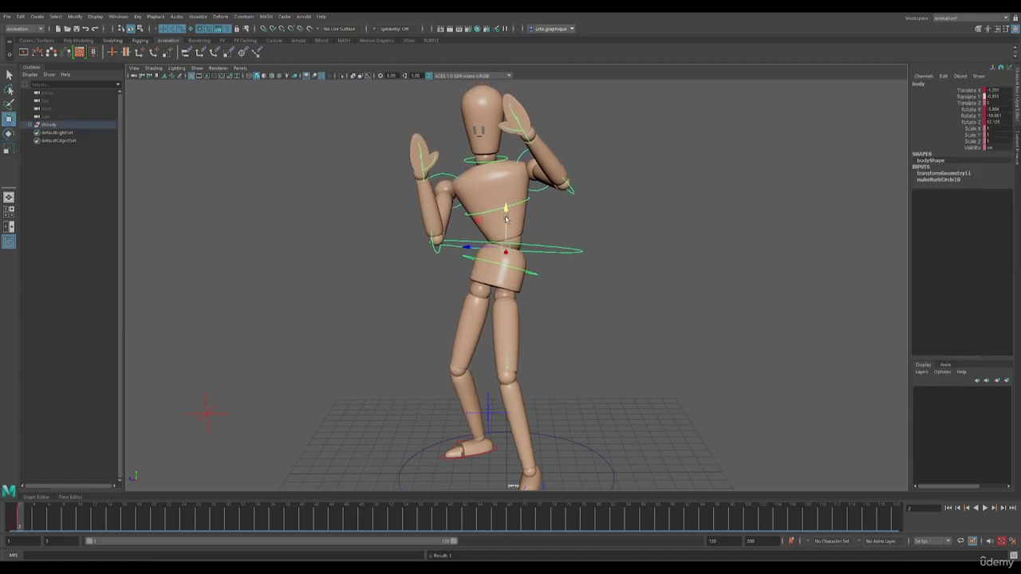
{"action": "left_click", "coordinate": [585, 319]}
Rotate the hips control about X to reduce the pelvis's sideways tilt.
{"action": "left_click", "coordinate": [491, 267]}
{"action": "key", "text": "e"}
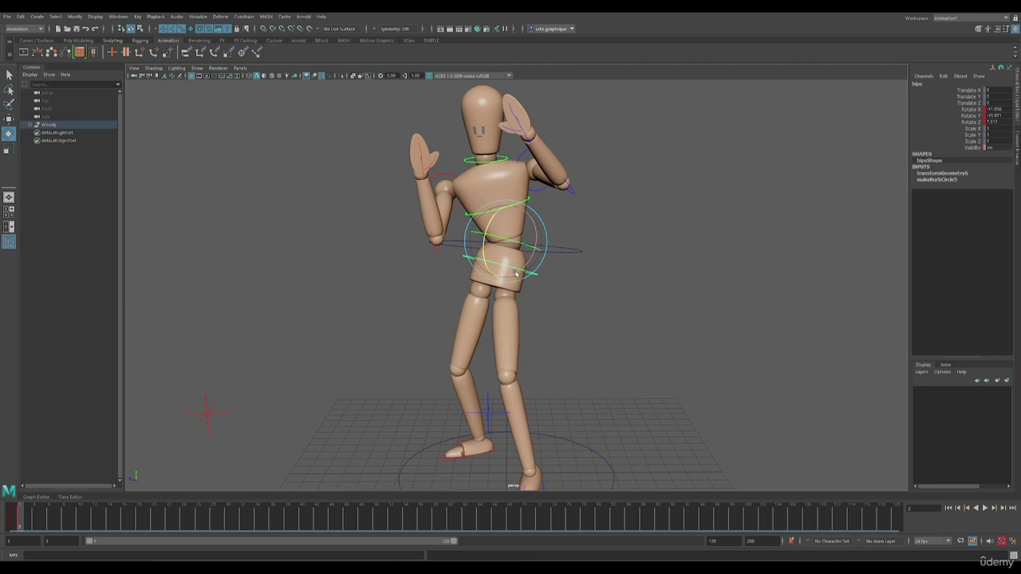
{"action": "left_click_drag", "start_coordinate": [538, 266], "coordinate": [625, 323]}
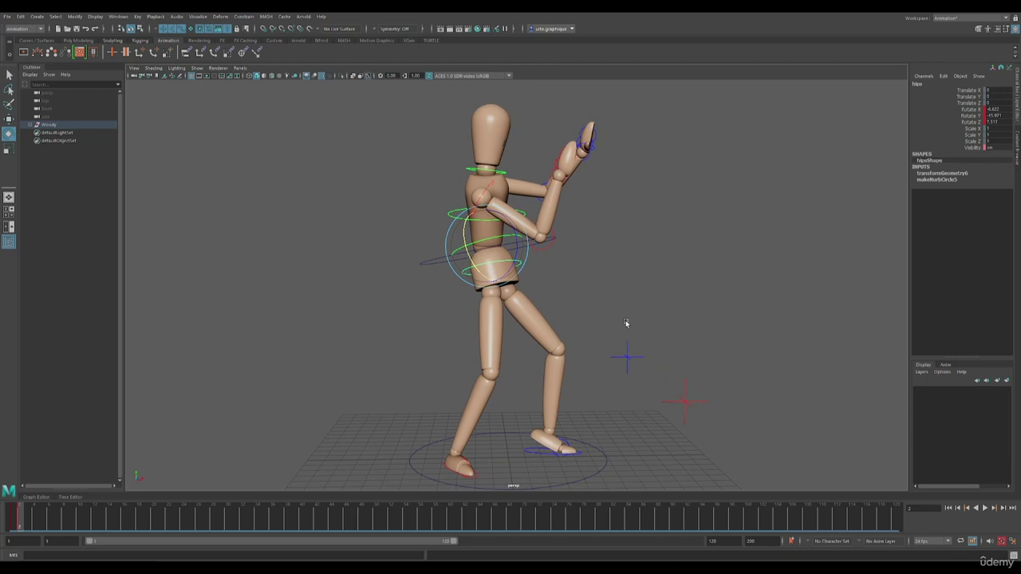
Move the body control backward along X to shift the mannequin's weight toward the rear right foot.
{"action": "left_click", "coordinate": [421, 269]}
{"action": "left_click", "coordinate": [433, 264]}
{"action": "key", "text": "w"}
{"action": "left_click_drag", "start_coordinate": [522, 255], "coordinate": [511, 254]}
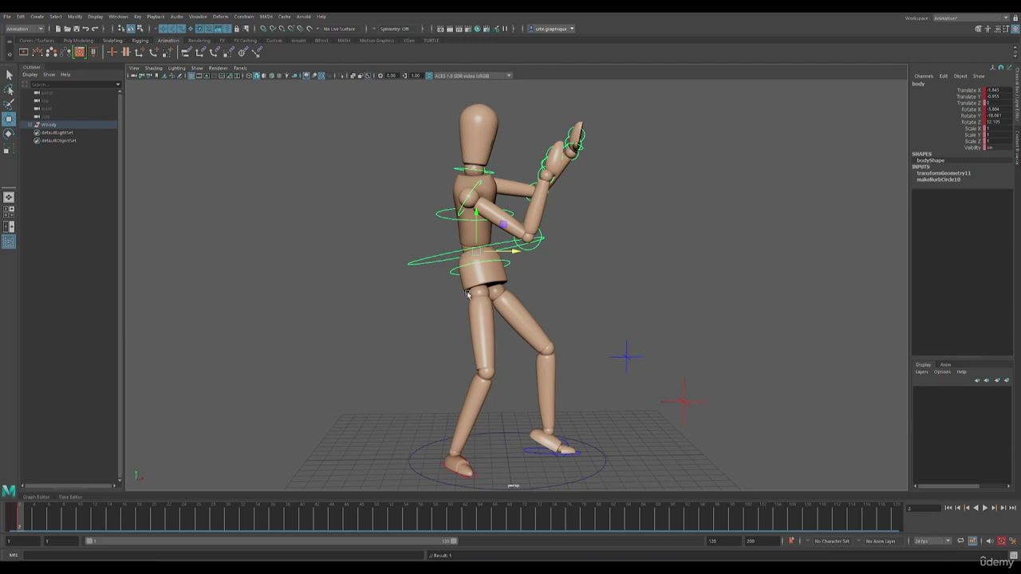
{"action": "left_click_drag", "start_coordinate": [511, 253], "coordinate": [504, 254]}
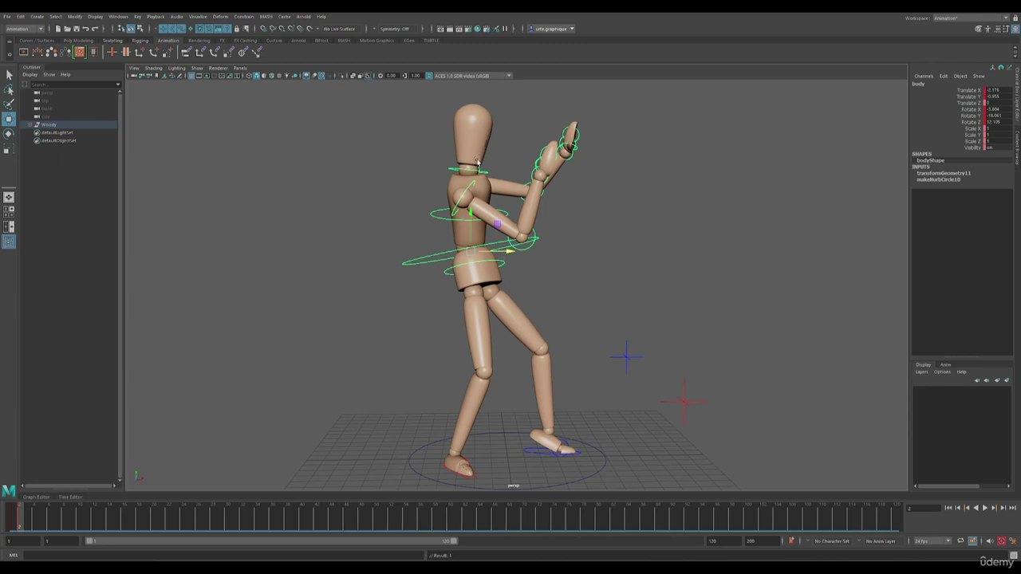
Rotate the chest control to slightly reduce the upper body's twist over the hips.
{"action": "left_click_drag", "start_coordinate": [602, 291], "coordinate": [575, 334], "text": "alt"}
{"action": "scroll", "coordinate": [554, 253], "scroll_direction": "up", "scroll_amount": 1}
{"action": "scroll", "coordinate": [568, 295], "scroll_direction": "down", "scroll_amount": 5}
{"action": "scroll", "coordinate": [570, 282], "scroll_direction": "up", "scroll_amount": 3}
{"action": "left_click", "coordinate": [568, 279]}
{"action": "left_click", "coordinate": [505, 233]}
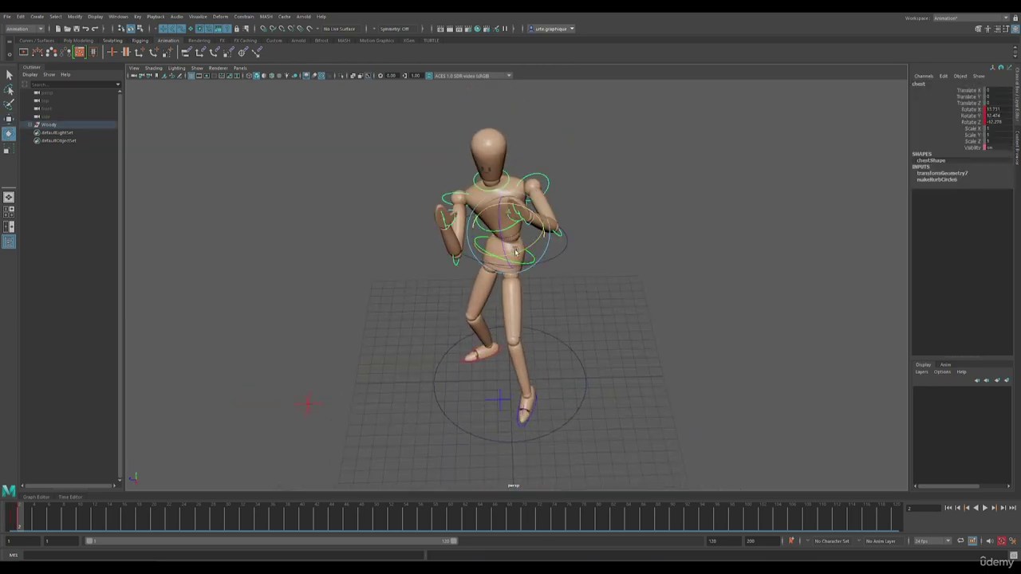
{"action": "key", "text": "e"}
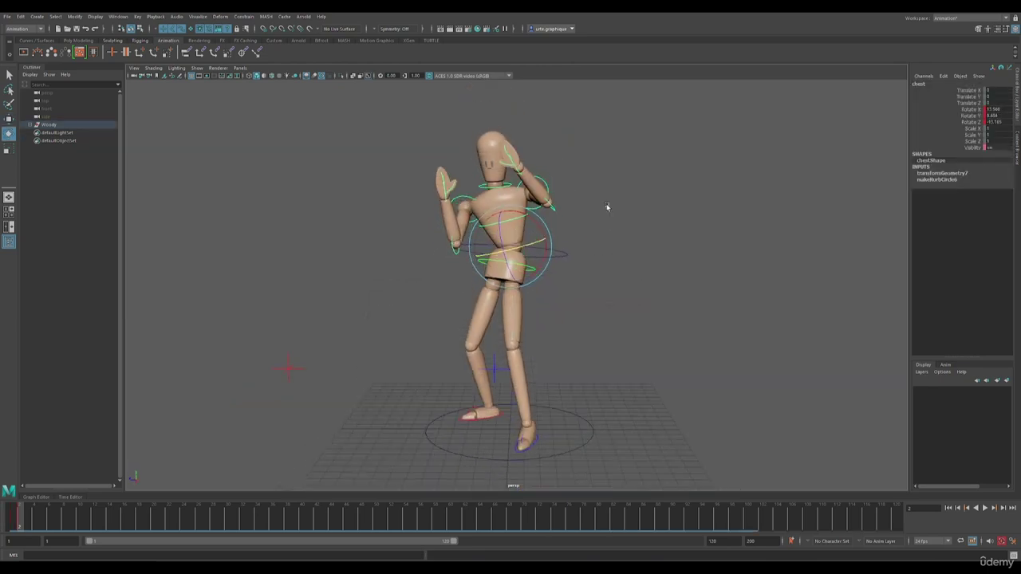
{"action": "left_click", "coordinate": [643, 249]}
{"action": "left_click", "coordinate": [554, 254]}
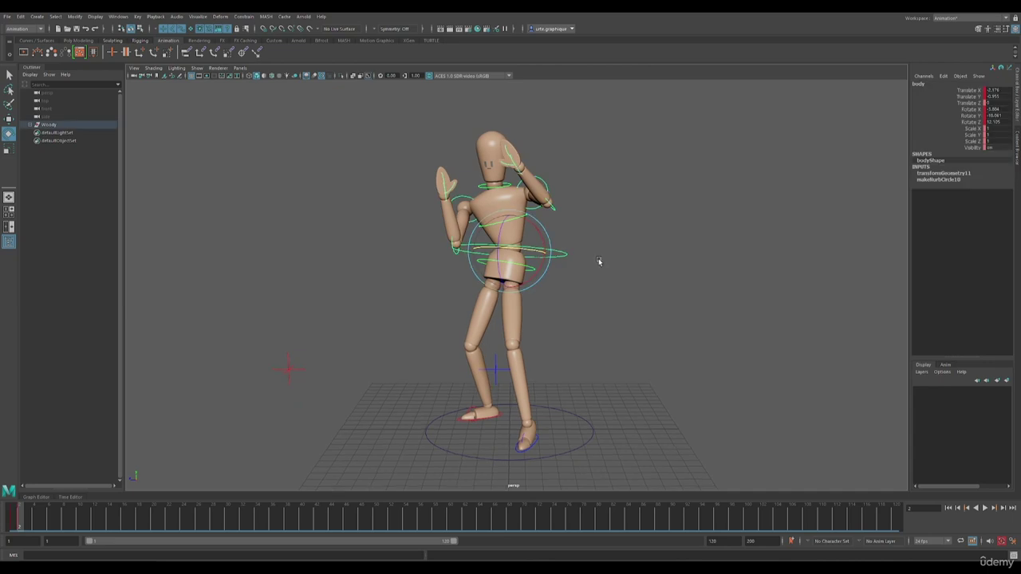
{"action": "mouse_move", "coordinate": [600, 260]}
{"action": "left_mouse_down", "text": "alt"}
{"action": "mouse_move", "coordinate": [634, 264]}
{"action": "mouse_move", "coordinate": [624, 295]}
{"action": "mouse_move", "coordinate": [633, 297]}
{"action": "mouse_move", "coordinate": [618, 297]}
{"action": "mouse_move", "coordinate": [615, 261]}
{"action": "left_mouse_up", "text": "alt"}
{"action": "left_click", "coordinate": [628, 280]}
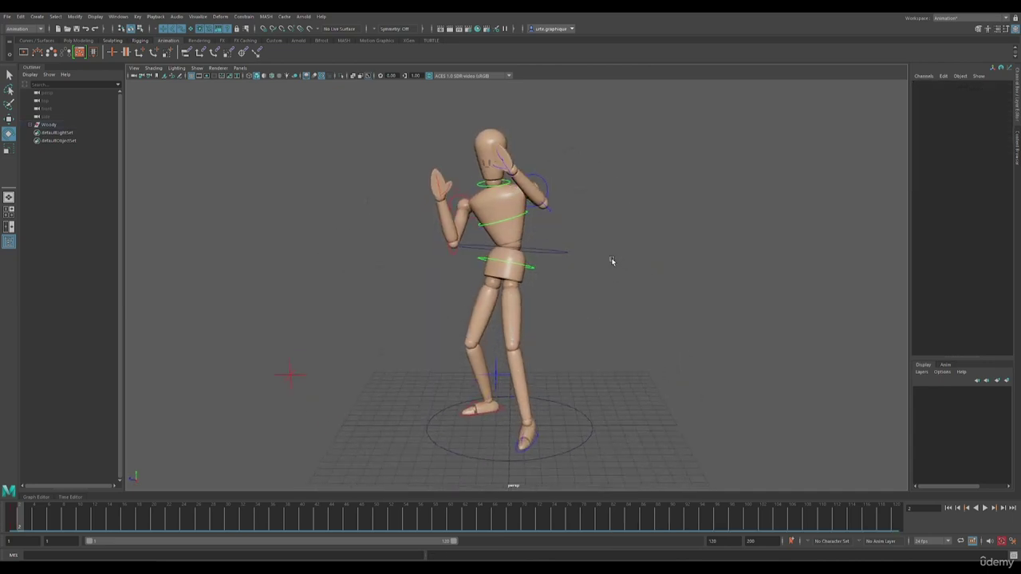
Rotate the left shoulder control to swing the raised left forearm and hand outward, away from the face.
{"action": "left_click", "coordinate": [525, 214]}
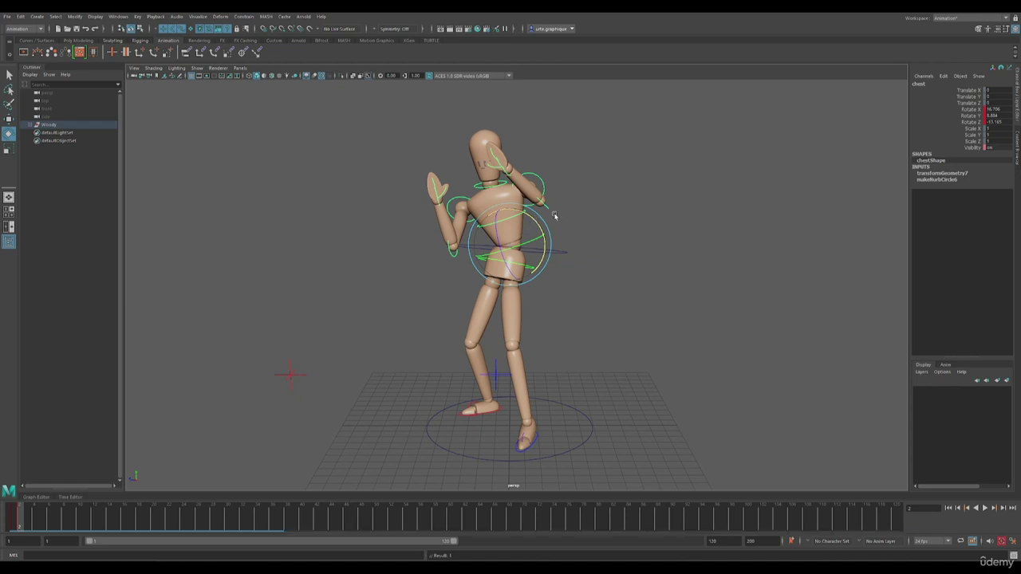
{"action": "left_click", "coordinate": [640, 201]}
{"action": "left_click", "coordinate": [543, 188]}
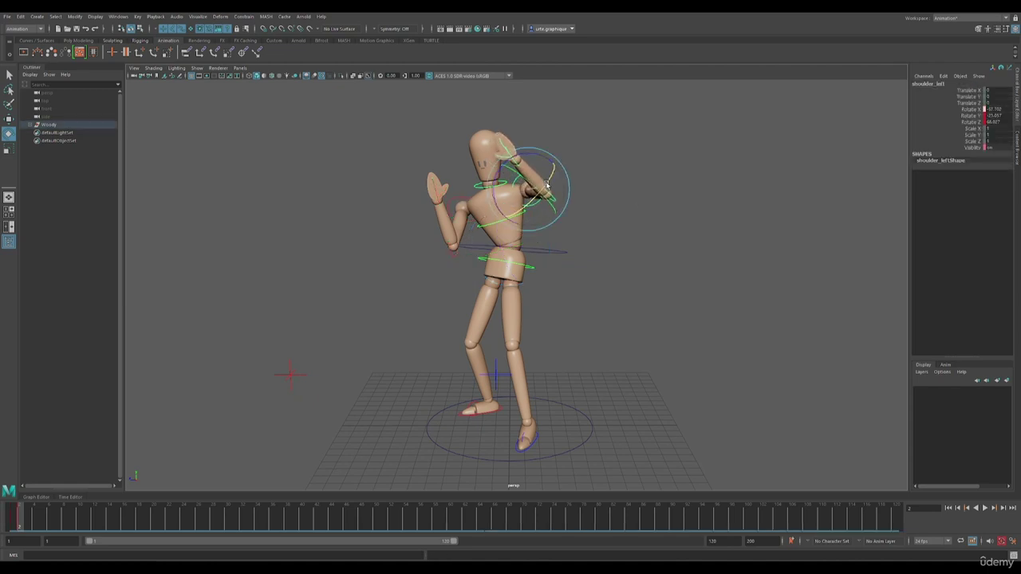
{"action": "left_click_drag", "start_coordinate": [548, 186], "coordinate": [534, 154]}
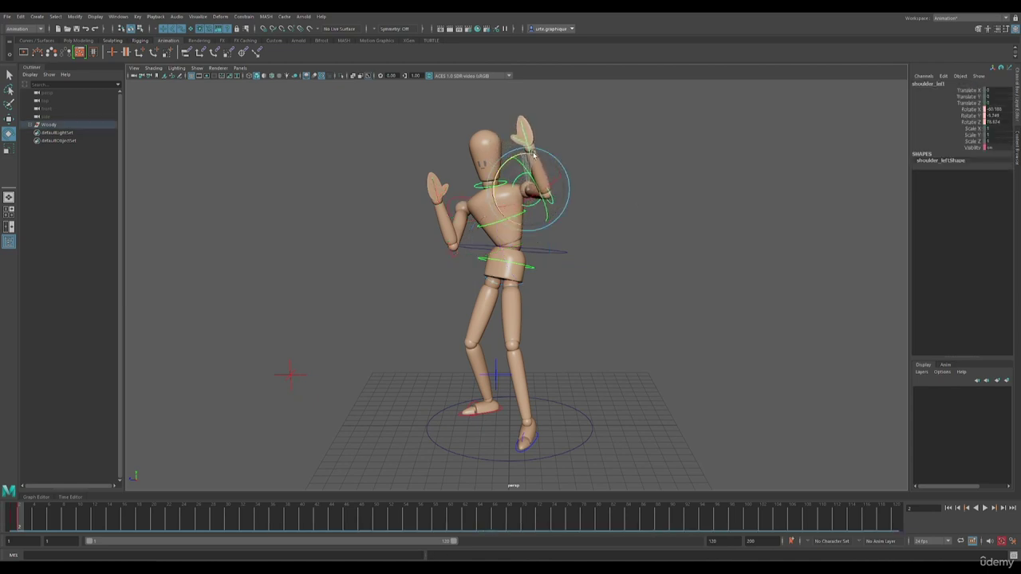
{"action": "left_click", "coordinate": [556, 309]}
Rotate the body control slightly about Z so the mannequin leans farther backward.
{"action": "left_click_drag", "start_coordinate": [556, 309], "coordinate": [629, 305], "text": "alt"}
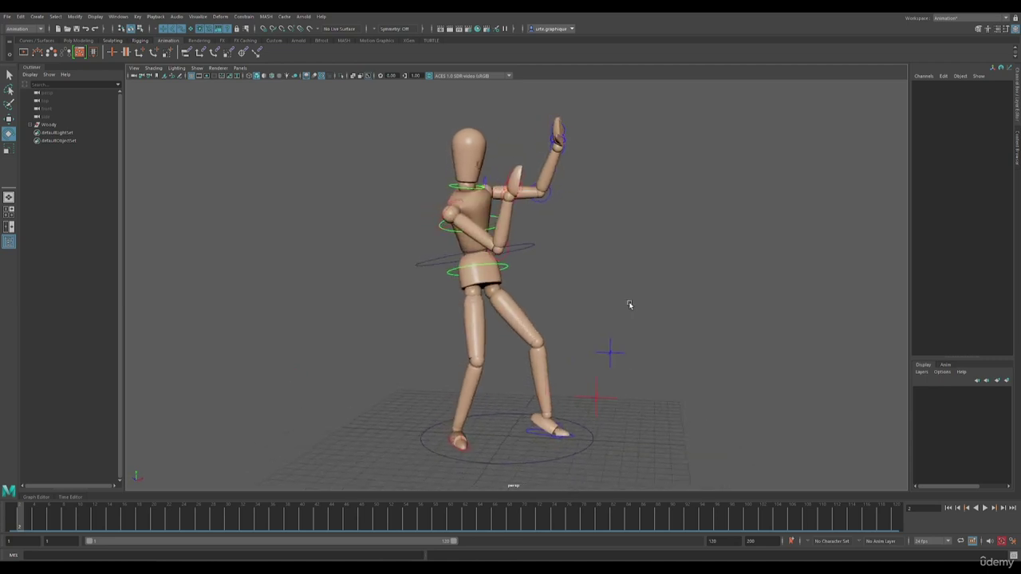
{"action": "left_click", "coordinate": [519, 248]}
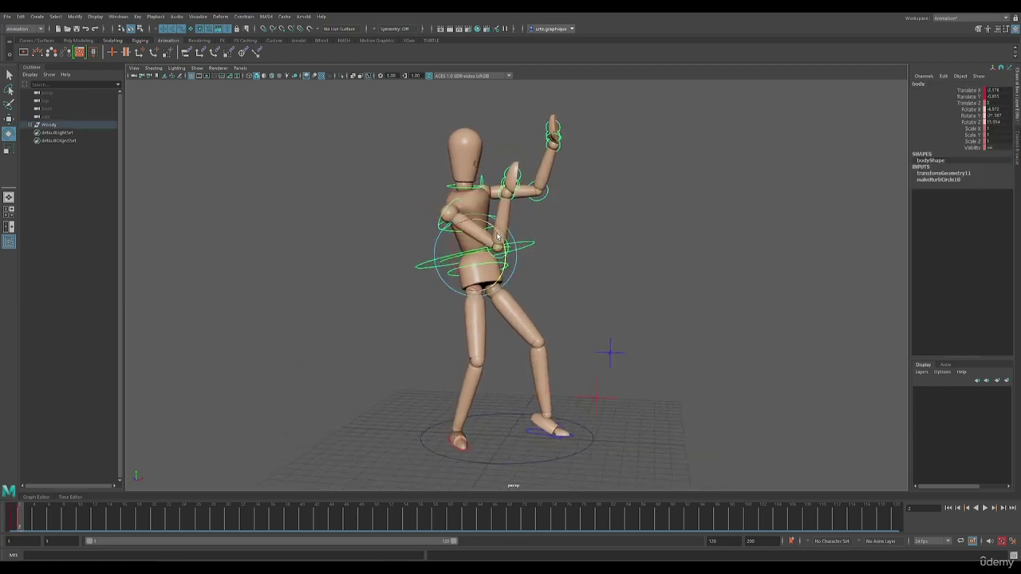
{"action": "left_click_drag", "start_coordinate": [498, 236], "coordinate": [494, 233]}
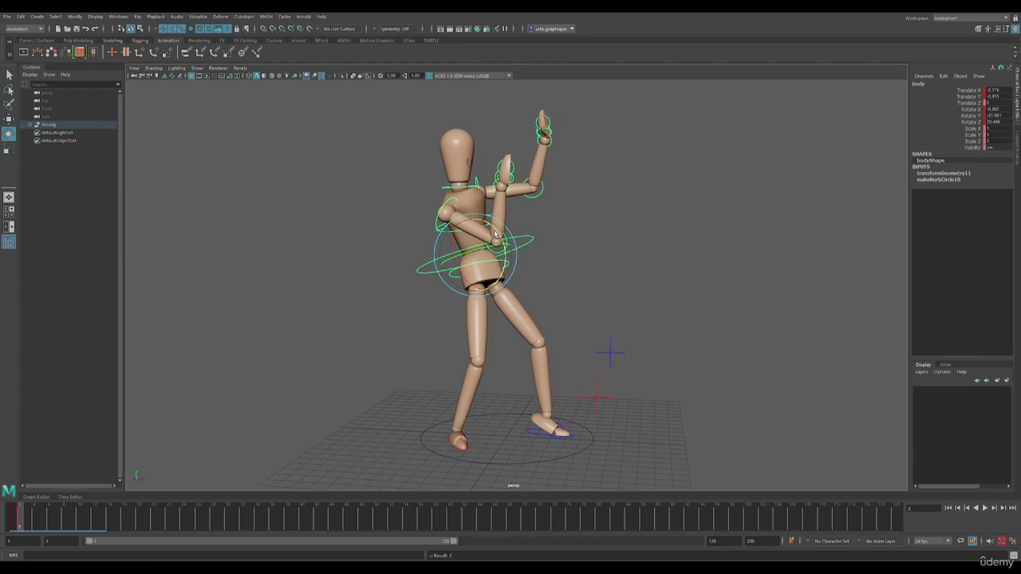
{"action": "left_click", "coordinate": [598, 279]}
Rotate the left shoulder control to lower the raised left arm slightly.
{"action": "mouse_move", "coordinate": [597, 280]}
{"action": "left_mouse_down", "text": "alt"}
{"action": "mouse_move", "coordinate": [604, 269]}
{"action": "mouse_move", "coordinate": [575, 271]}
{"action": "mouse_move", "coordinate": [588, 271]}
{"action": "left_mouse_up", "text": "alt"}
{"action": "left_click", "coordinate": [479, 194]}
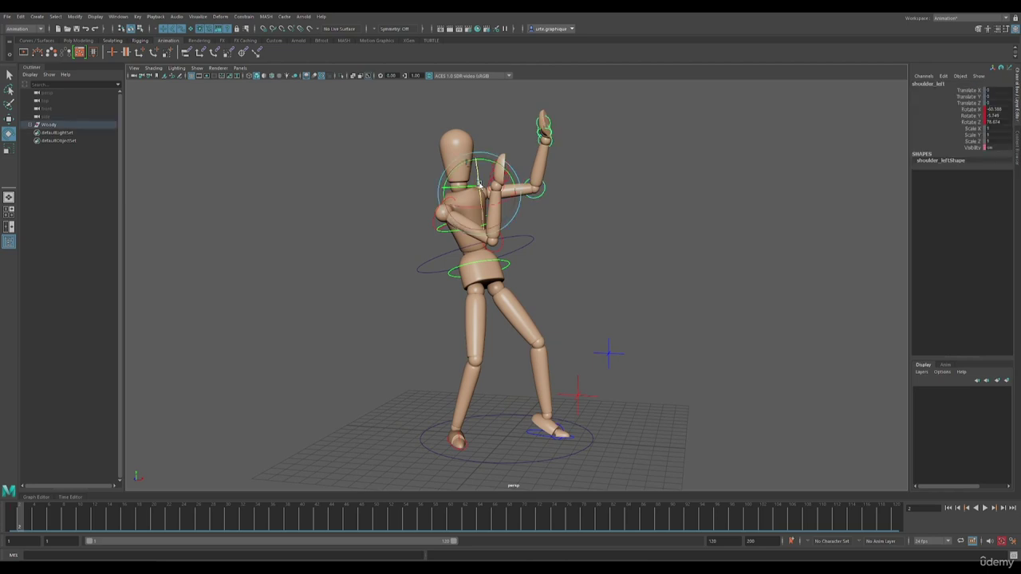
{"action": "left_click_drag", "start_coordinate": [480, 193], "coordinate": [508, 177]}
{"action": "left_click", "coordinate": [691, 211]}
Rotate the head control slightly forward to offset the torso's backward lean.
{"action": "left_click_drag", "start_coordinate": [691, 211], "coordinate": [629, 212], "text": "alt"}
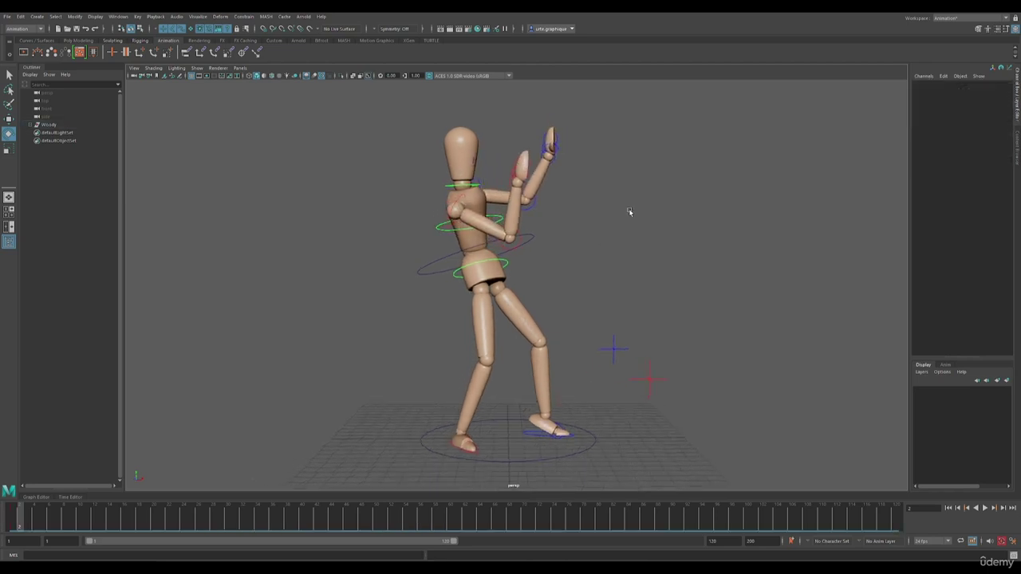
{"action": "left_click", "coordinate": [477, 187]}
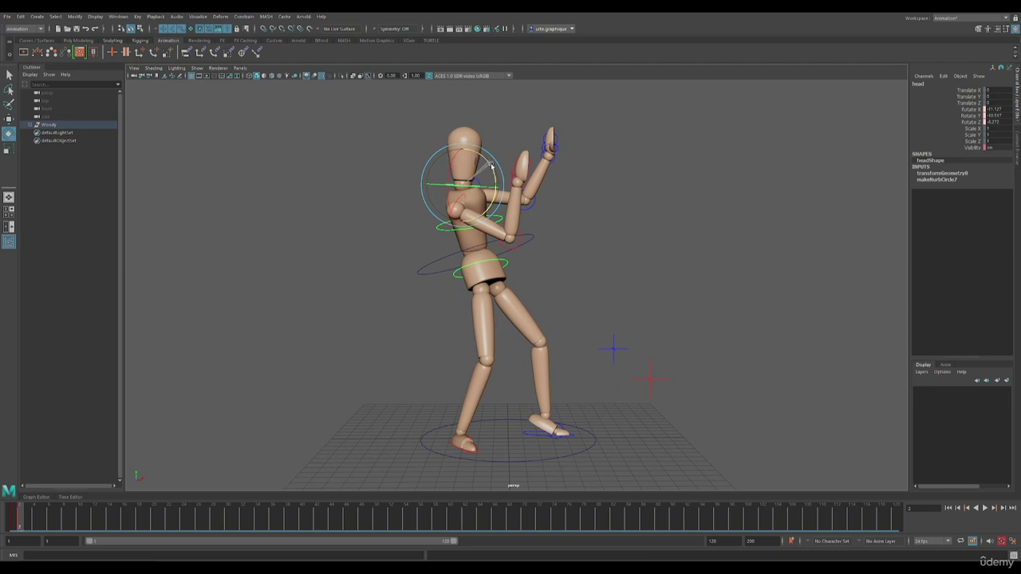
{"action": "left_click_drag", "start_coordinate": [492, 167], "coordinate": [493, 166]}
Rotate the left hand's finger and fingertip controls together to curl the fingers into a relaxed bend.
{"action": "scroll", "coordinate": [567, 188], "scroll_direction": "up", "scroll_amount": 5}
{"action": "middle_click_drag", "start_coordinate": [615, 168], "coordinate": [609, 316], "text": "alt"}
{"action": "left_click", "coordinate": [605, 260]}
{"action": "right_click_drag", "start_coordinate": [604, 229], "coordinate": [633, 210], "text": "alt"}
{"action": "middle_click_drag", "start_coordinate": [601, 196], "coordinate": [578, 243], "text": "alt"}
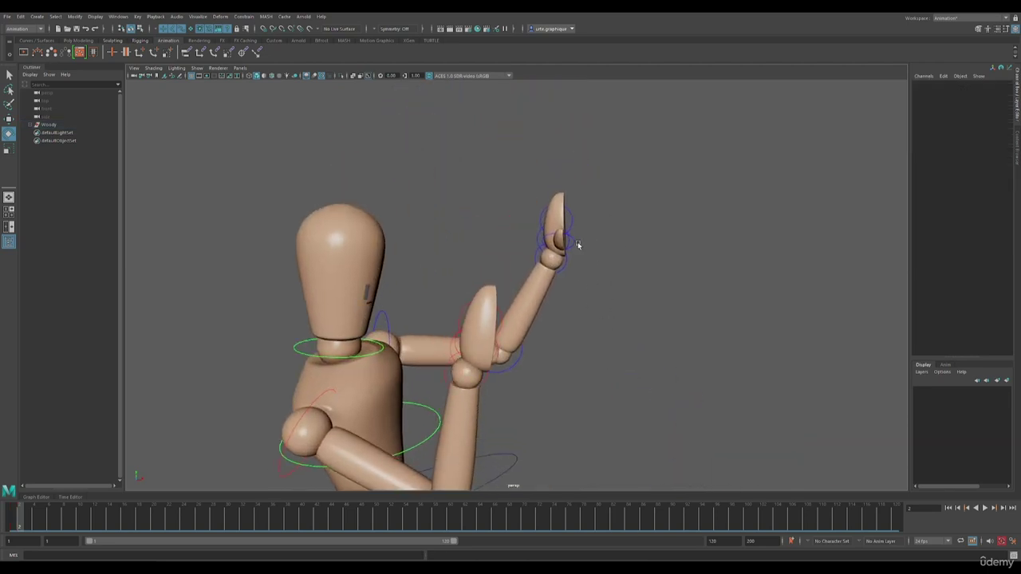
{"action": "scroll", "coordinate": [579, 244], "scroll_direction": "up", "scroll_amount": 4}
{"action": "middle_click_drag", "start_coordinate": [652, 233], "coordinate": [568, 276], "text": "alt"}
{"action": "scroll", "coordinate": [546, 233], "scroll_direction": "up", "scroll_amount": 4}
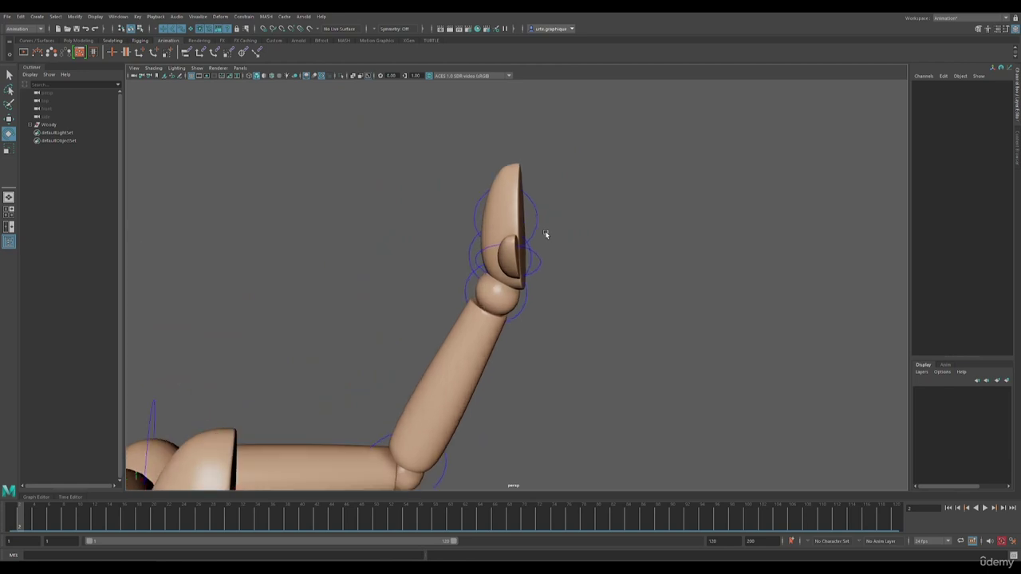
{"action": "mouse_move", "coordinate": [652, 262]}
{"action": "left_mouse_down", "text": "alt"}
{"action": "mouse_move", "coordinate": [642, 268]}
{"action": "mouse_move", "coordinate": [656, 266]}
{"action": "left_mouse_up", "text": "alt"}
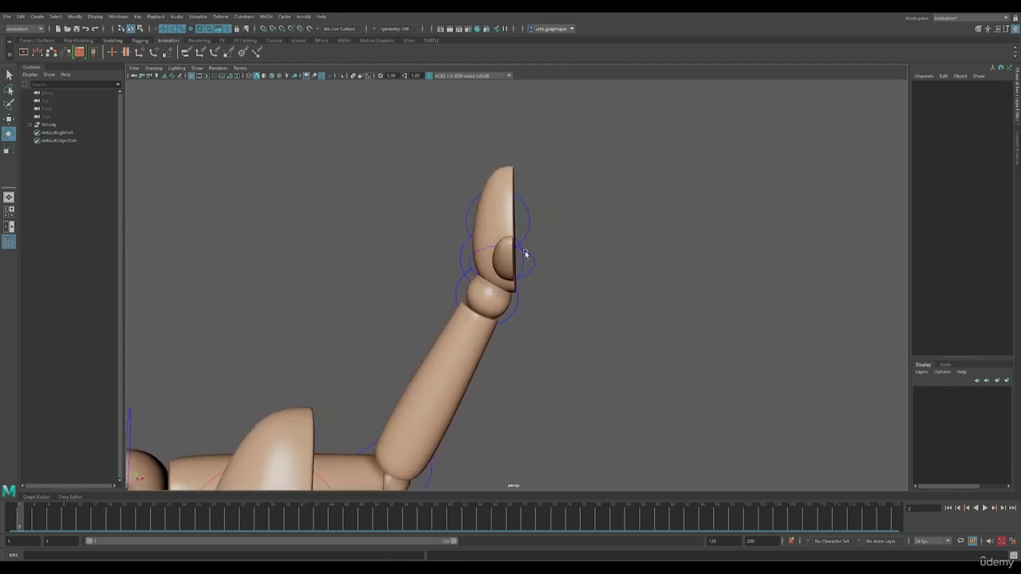
{"action": "left_click", "coordinate": [462, 252]}
{"action": "left_click", "coordinate": [469, 208]}
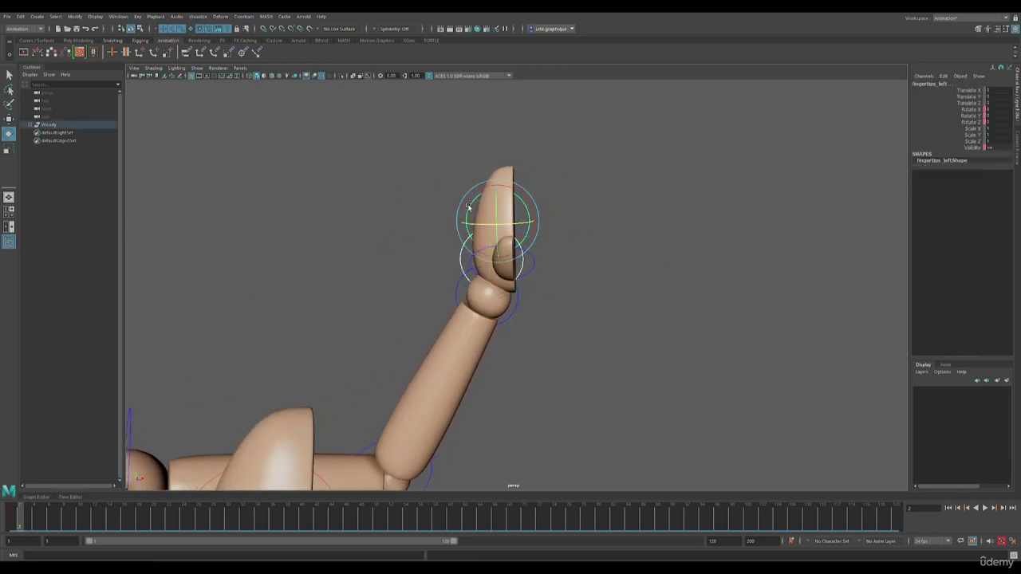
{"action": "left_click_drag", "start_coordinate": [522, 196], "coordinate": [613, 267]}
{"action": "left_click_drag", "start_coordinate": [594, 212], "coordinate": [559, 255]}
Rotate the left thumb control to bring the thumb into a natural position beside the curled fingers.
{"action": "left_click", "coordinate": [679, 277]}
{"action": "left_click", "coordinate": [569, 257]}
{"action": "left_click_drag", "start_coordinate": [487, 262], "coordinate": [534, 268]}
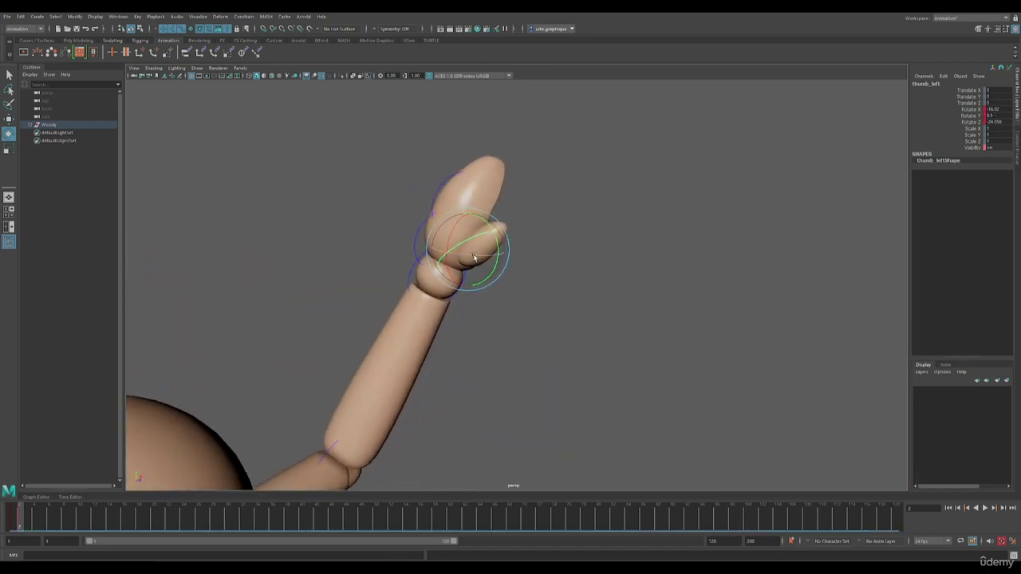
{"action": "left_click_drag", "start_coordinate": [467, 257], "coordinate": [485, 267]}
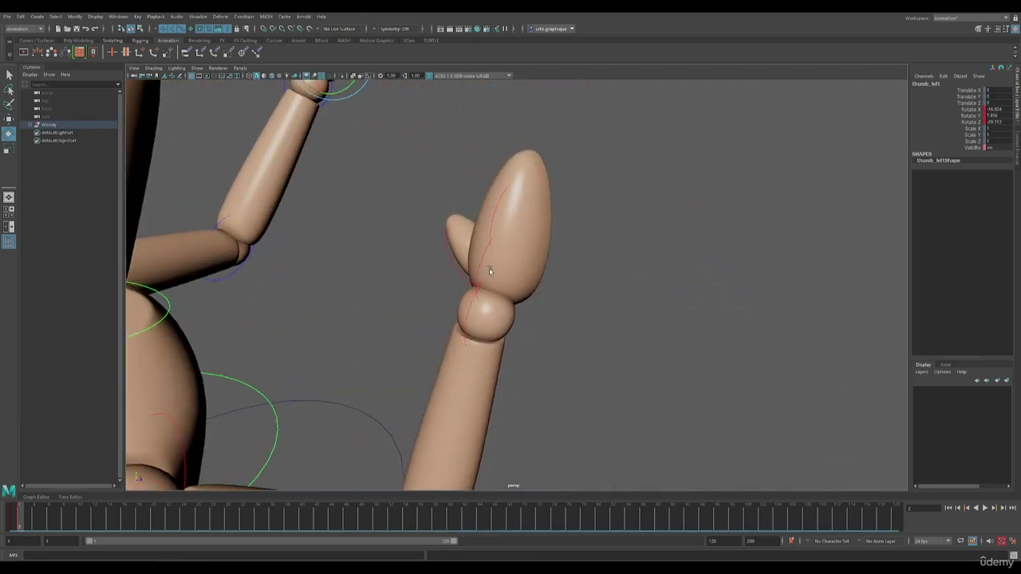
Rotate the right hand's finger and fingertip controls together to curl the right fingers.
{"action": "left_click", "coordinate": [485, 254]}
{"action": "left_click", "coordinate": [496, 214]}
{"action": "mouse_move", "coordinate": [631, 240]}
{"action": "left_mouse_down", "text": "alt"}
{"action": "mouse_move", "coordinate": [604, 235]}
{"action": "mouse_move", "coordinate": [626, 231]}
{"action": "left_mouse_up", "text": "alt"}
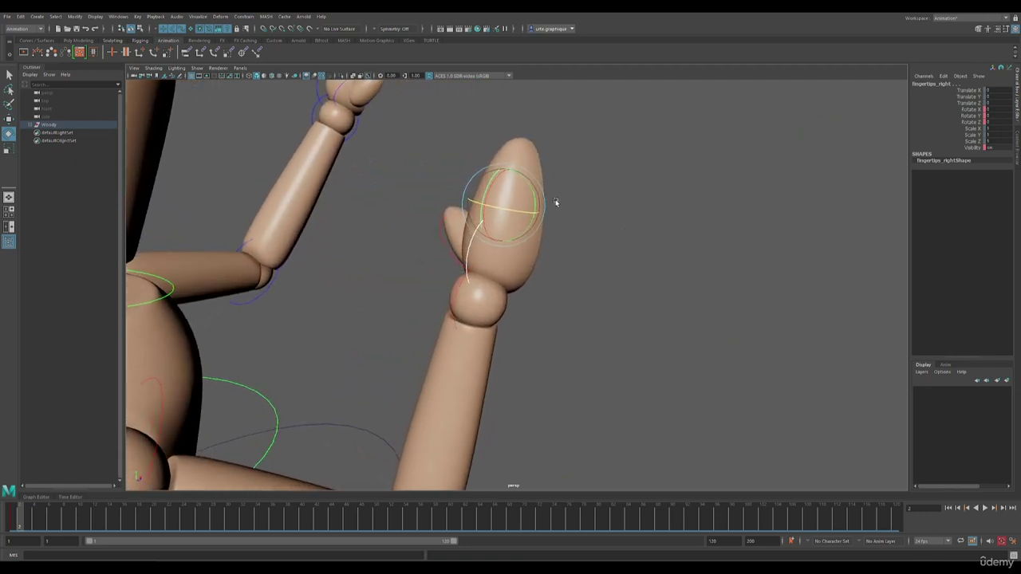
{"action": "left_click_drag", "start_coordinate": [556, 202], "coordinate": [688, 162], "text": "alt"}
{"action": "left_click", "coordinate": [689, 162]}
Rotate the right thumb control to give the right hand a relaxed thumb position.
{"action": "left_click_drag", "start_coordinate": [749, 224], "coordinate": [555, 283], "text": "alt"}
{"action": "left_click", "coordinate": [579, 282]}
{"action": "left_click_drag", "start_coordinate": [582, 288], "coordinate": [619, 307], "text": "alt"}
{"action": "left_click_drag", "start_coordinate": [497, 233], "coordinate": [503, 224]}
{"action": "scroll", "coordinate": [604, 273], "scroll_direction": "down", "scroll_amount": 3}
{"action": "left_click_drag", "start_coordinate": [706, 261], "coordinate": [703, 328], "text": "alt"}
{"action": "scroll", "coordinate": [707, 289], "scroll_direction": "down", "scroll_amount": 3}
{"action": "scroll", "coordinate": [706, 289], "scroll_direction": "down", "scroll_amount": 2}
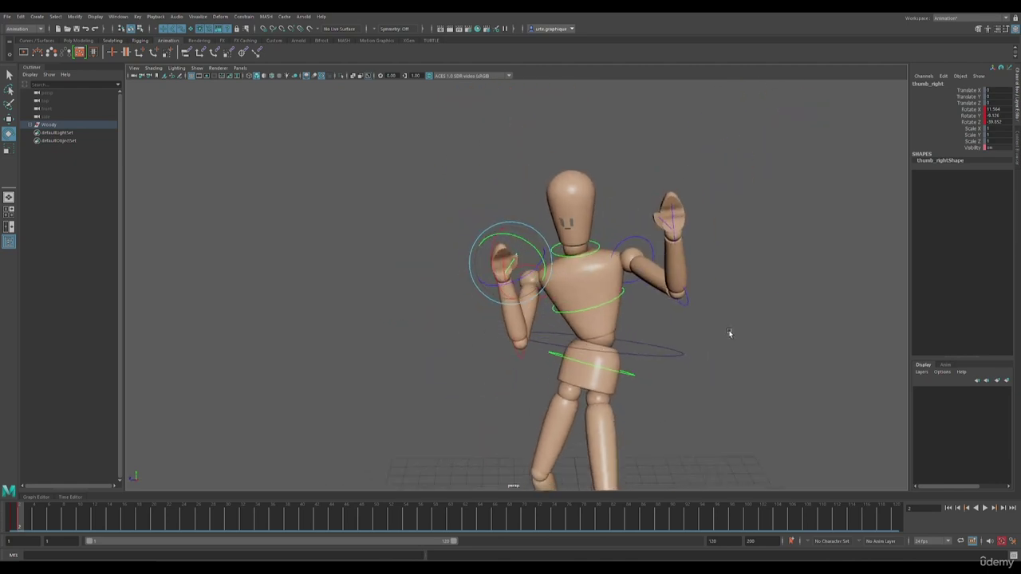
Examine the mannequin's full-body pose from the front, side and three-quarter angles, checking balance, arms and hands.
{"action": "left_click", "coordinate": [728, 332]}
{"action": "scroll", "coordinate": [617, 334], "scroll_direction": "down", "scroll_amount": 3}
{"action": "middle_click_drag", "start_coordinate": [646, 383], "coordinate": [652, 252], "text": "alt"}
{"action": "scroll", "coordinate": [604, 245], "scroll_direction": "down", "scroll_amount": 2}
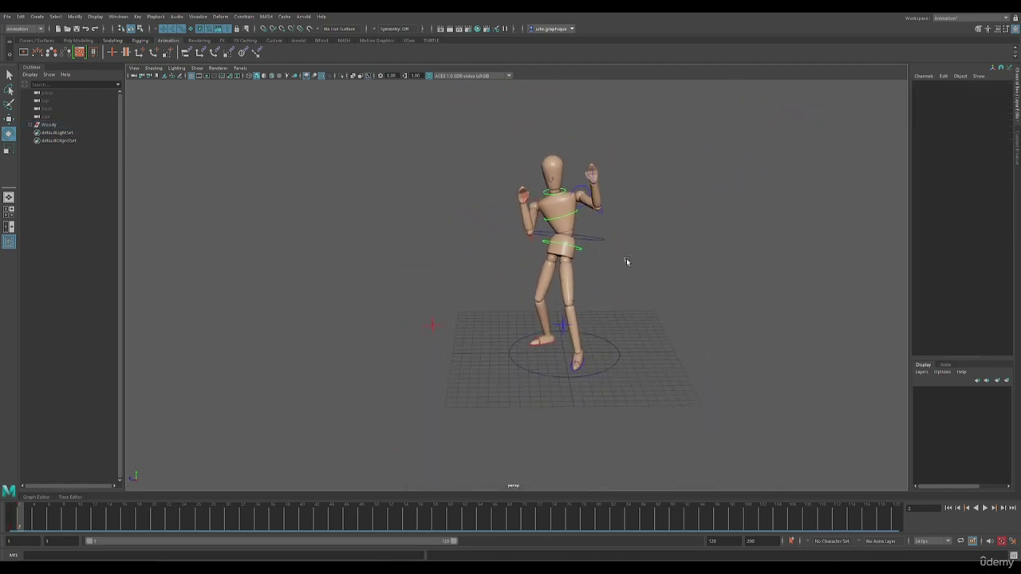
{"action": "left_click_drag", "start_coordinate": [626, 261], "coordinate": [555, 277], "text": "alt"}
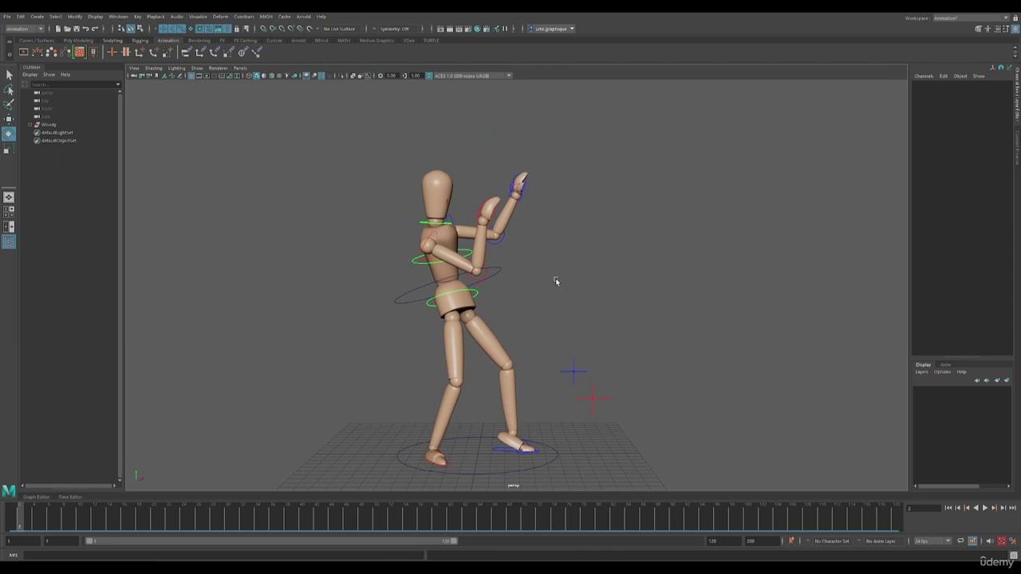
{"action": "left_click_drag", "start_coordinate": [626, 311], "coordinate": [549, 317], "text": "alt"}
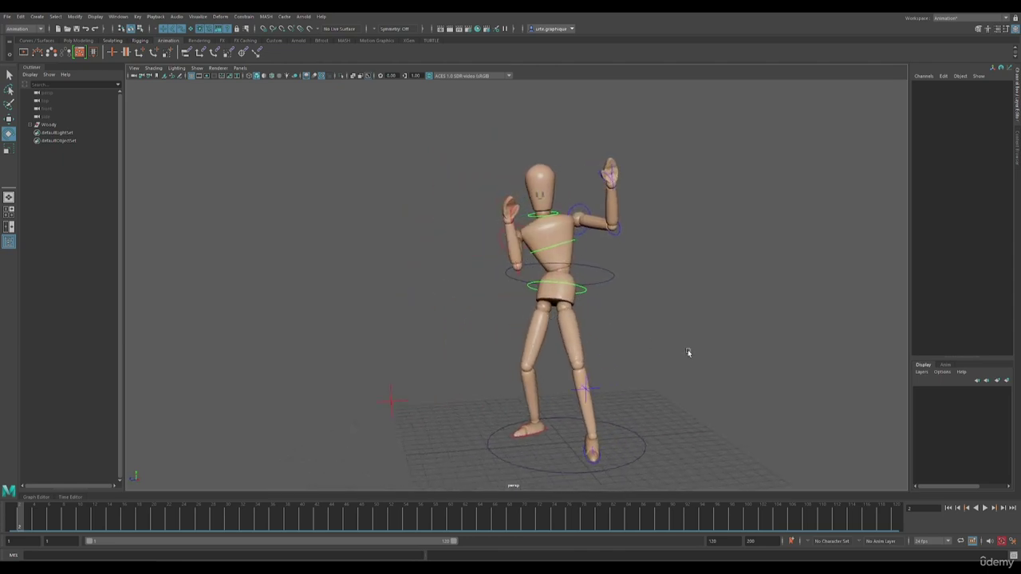
{"action": "middle_click_drag", "start_coordinate": [688, 352], "coordinate": [652, 325], "text": "alt"}
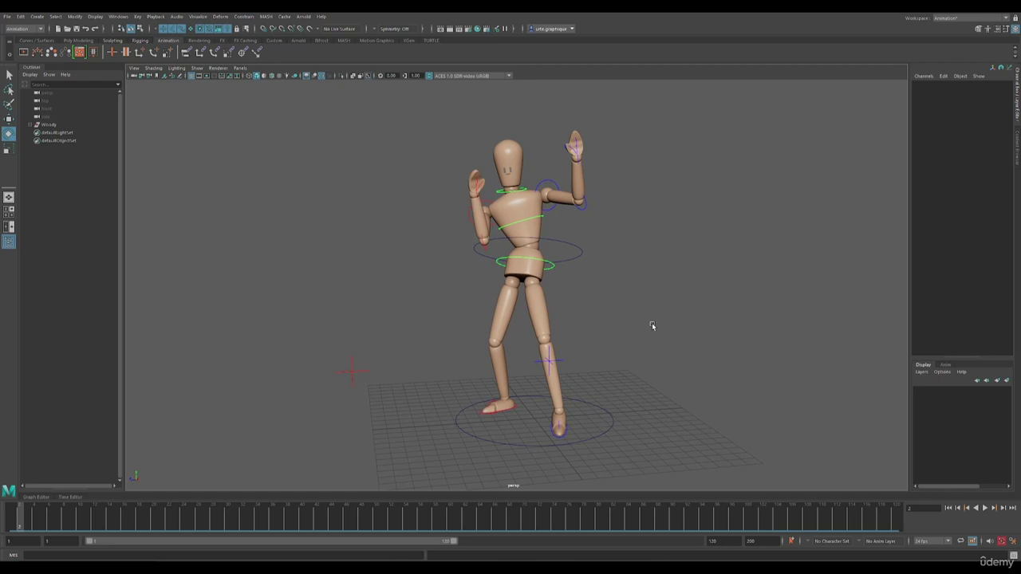
{"action": "left_click_drag", "start_coordinate": [653, 326], "coordinate": [630, 335], "text": "alt"}
{"action": "right_click_drag", "start_coordinate": [630, 335], "coordinate": [574, 212], "text": "alt"}
{"action": "middle_click_drag", "start_coordinate": [636, 199], "coordinate": [627, 258], "text": "alt"}
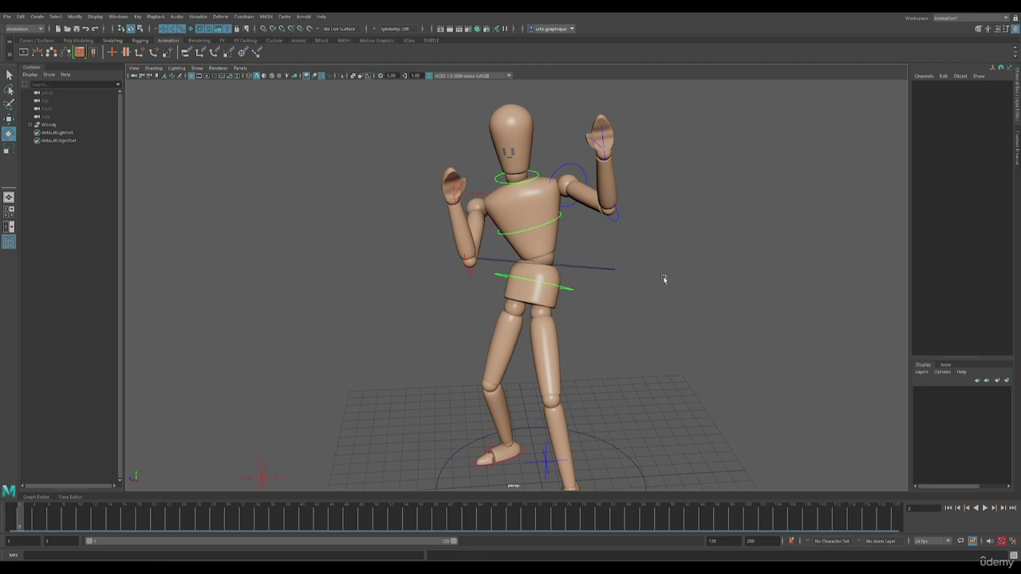
{"action": "left_click_drag", "start_coordinate": [663, 279], "coordinate": [648, 269], "text": "alt"}
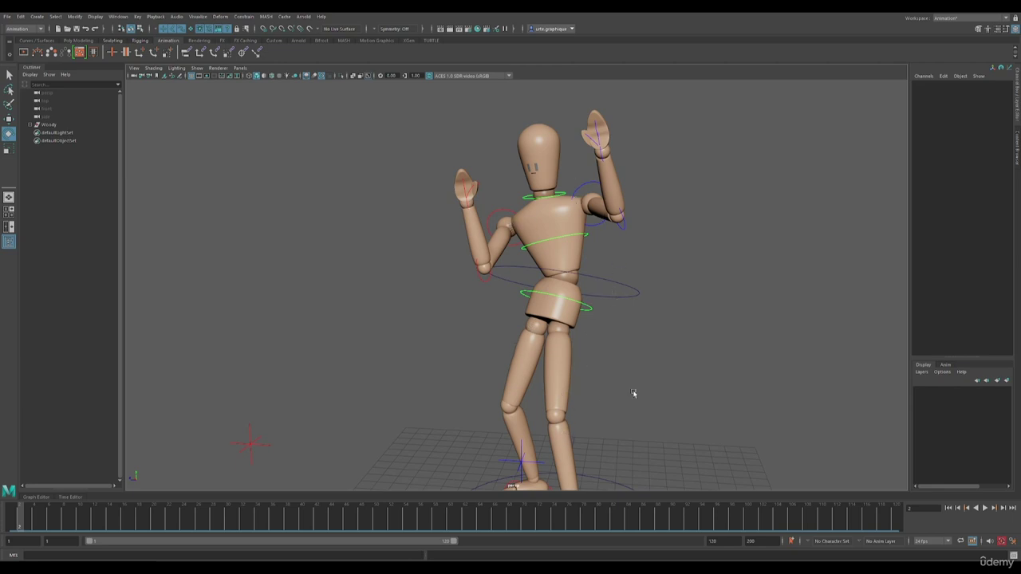
{"action": "left_click_drag", "start_coordinate": [634, 393], "coordinate": [656, 389], "text": "alt"}
{"action": "scroll", "coordinate": [658, 392], "scroll_direction": "down", "scroll_amount": 4}
{"action": "middle_click_drag", "start_coordinate": [660, 408], "coordinate": [658, 365], "text": "alt"}
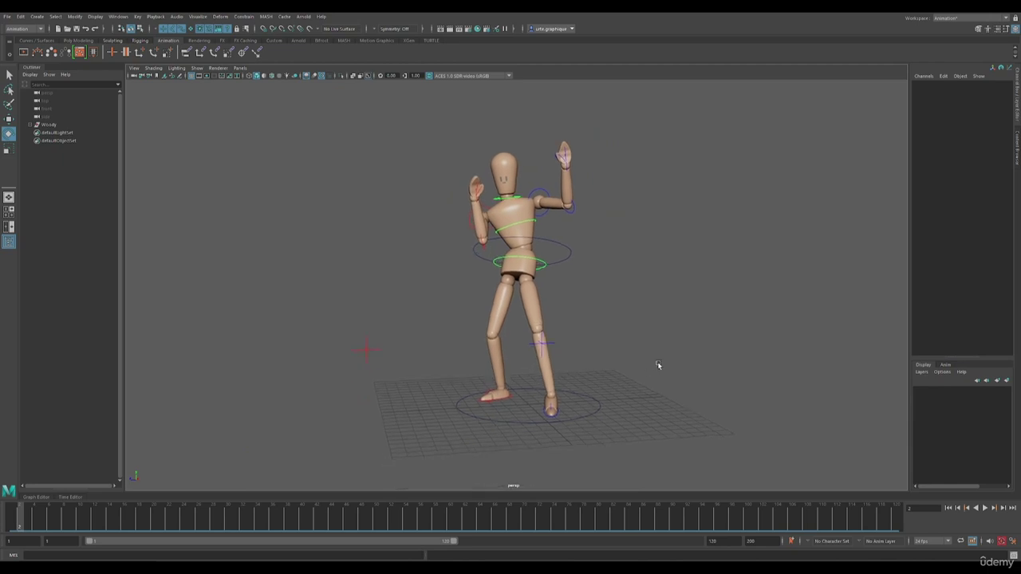
{"action": "left_click_drag", "start_coordinate": [658, 365], "coordinate": [648, 367], "text": "alt"}
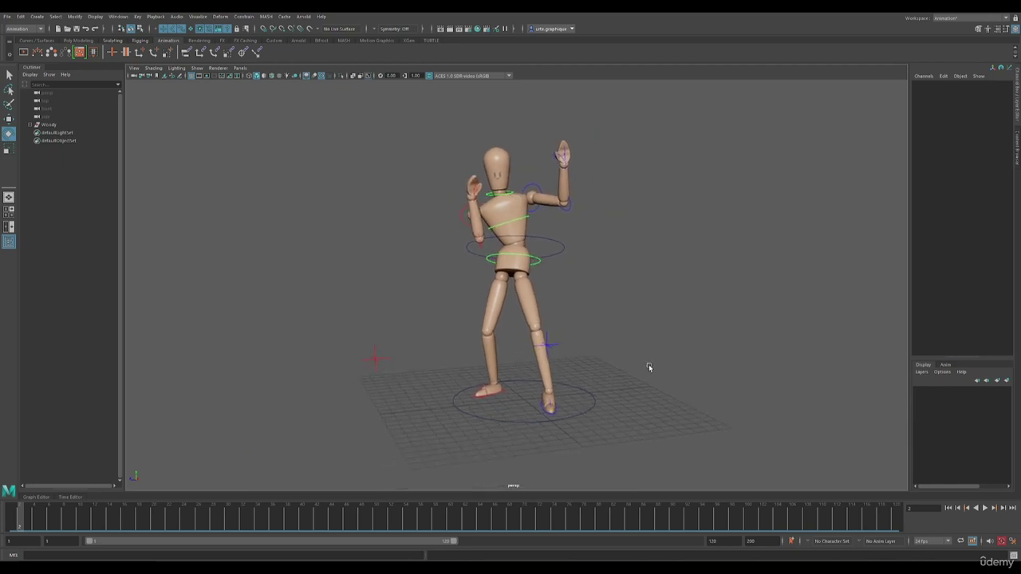